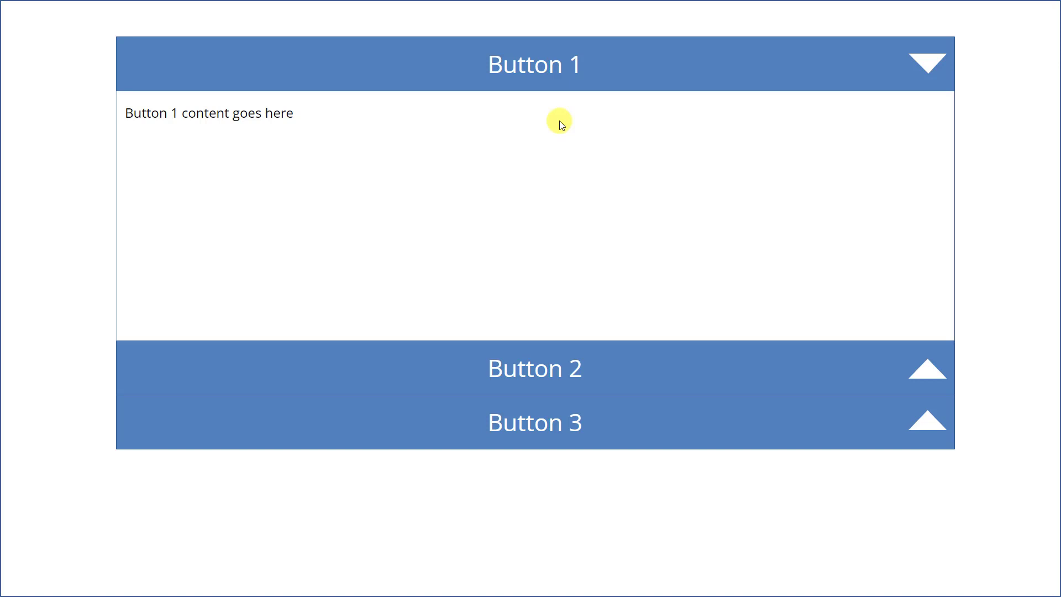
# Test the accordion preview by expanding the Button 2, Button 3 and Button 1 sections, including repeat checks of Buttons 2 and 3.
pyautogui.click(542, 379)
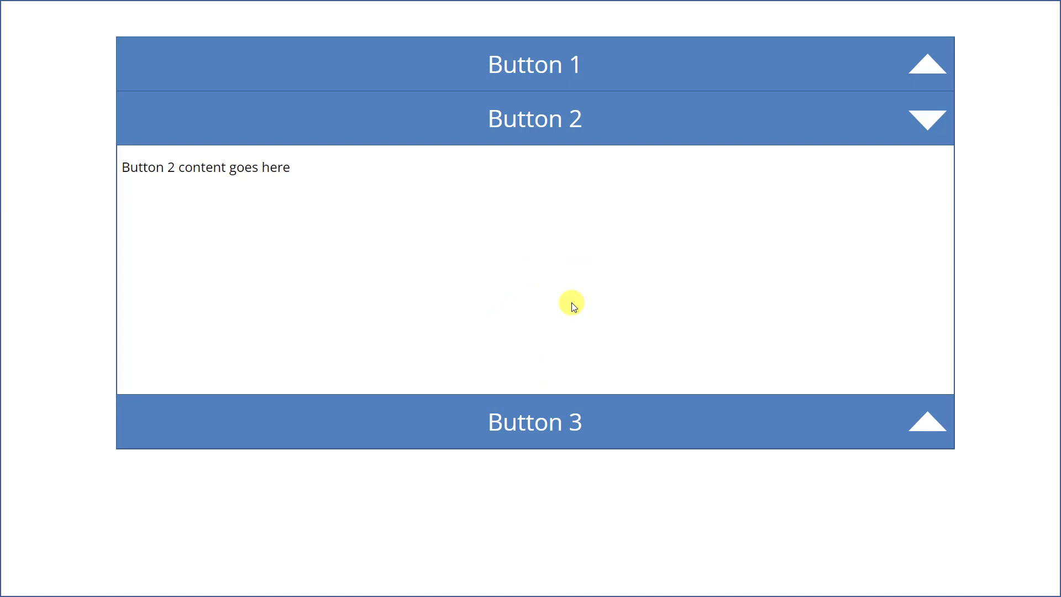
pyautogui.click(563, 422)
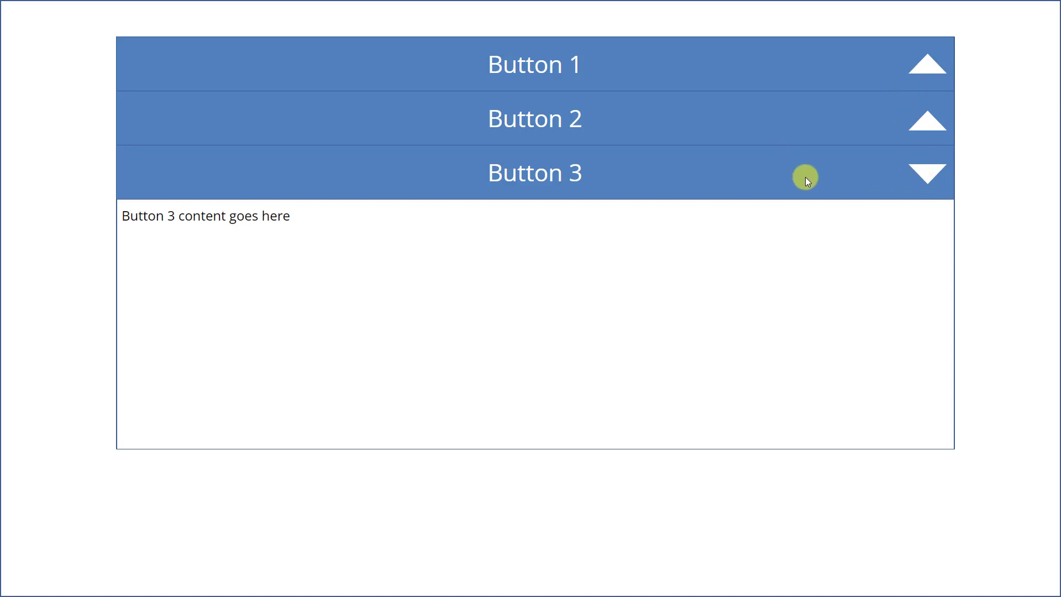
pyautogui.click(760, 68)
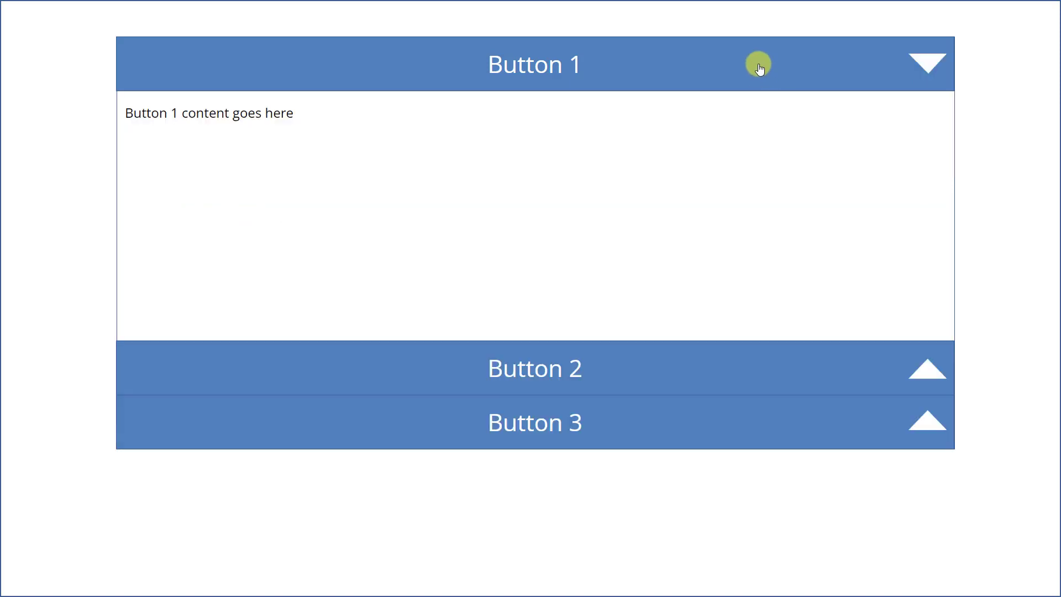
pyautogui.click(709, 362)
pyautogui.click(706, 404)
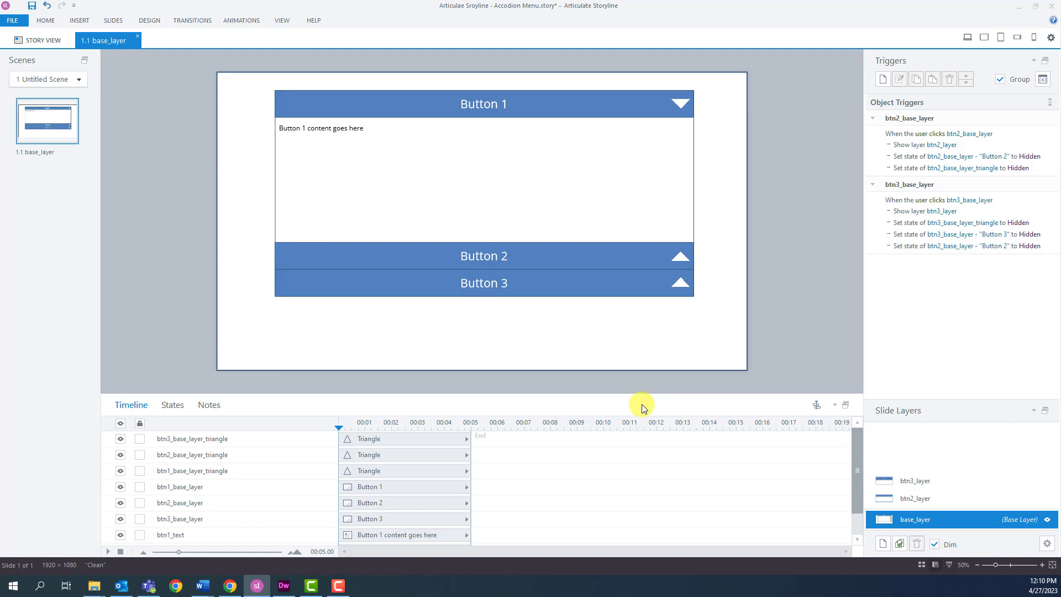
# Review the slide layers btn2_layer and btn3_layer, finishing on base_layer.
pyautogui.click(921, 500)
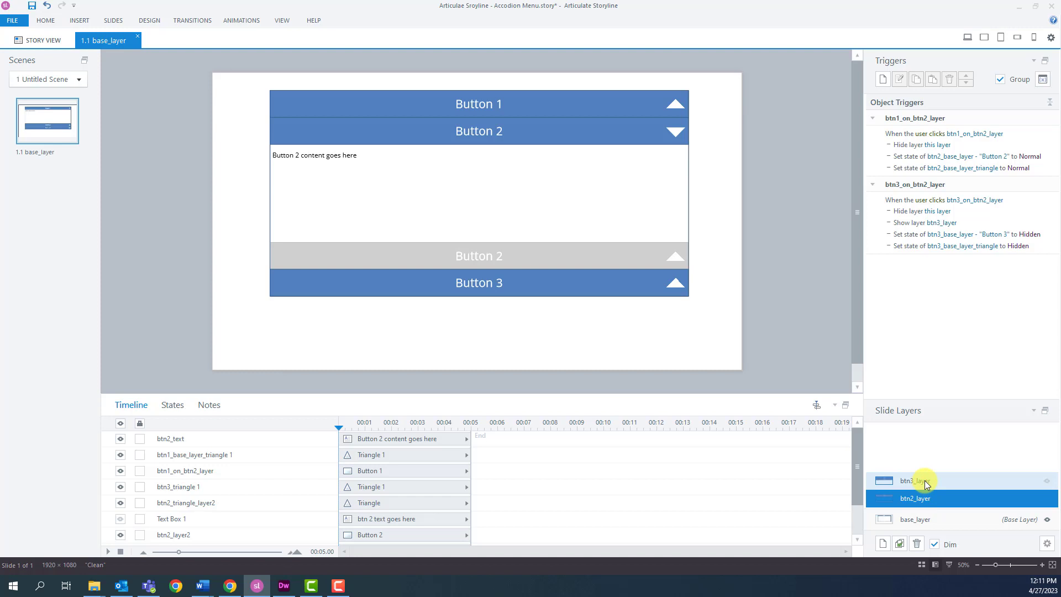
pyautogui.click(926, 484)
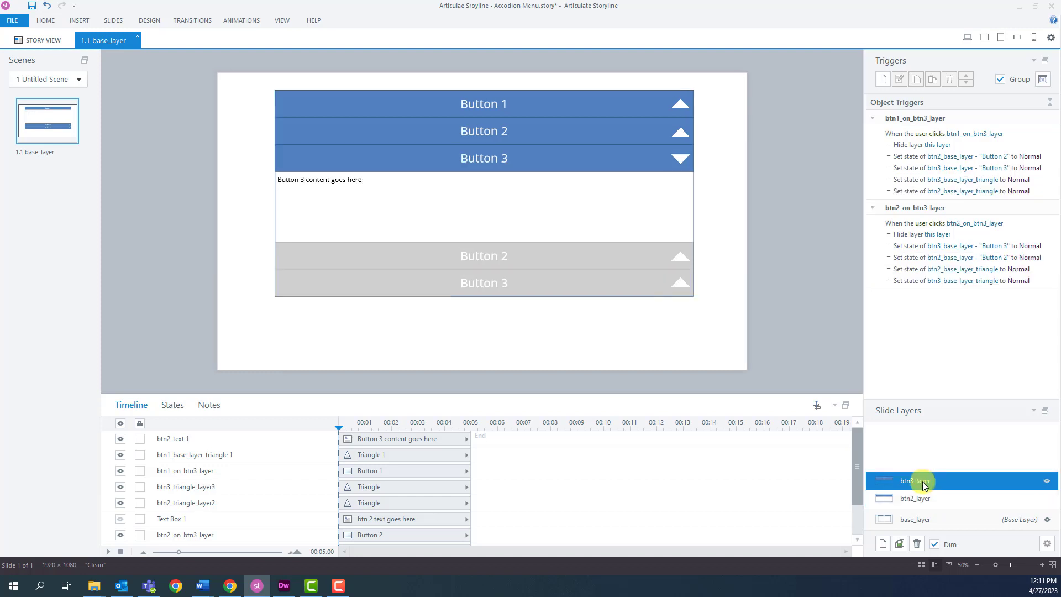
pyautogui.click(927, 521)
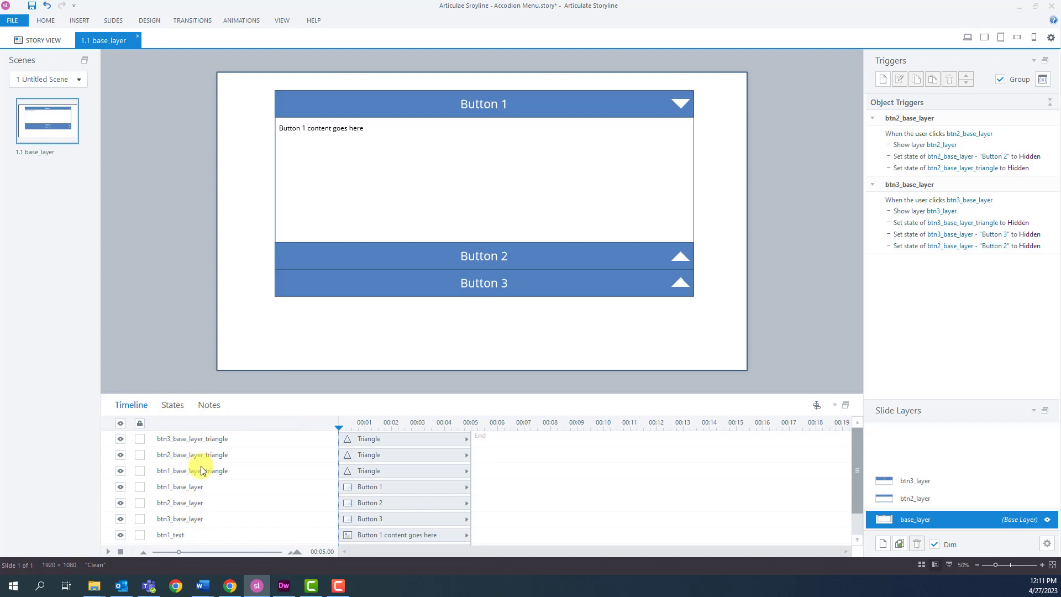
# Inspect the base layer's timeline objects one by one, from btn1_text through the three buttons to their triangles.
pyautogui.click(223, 537)
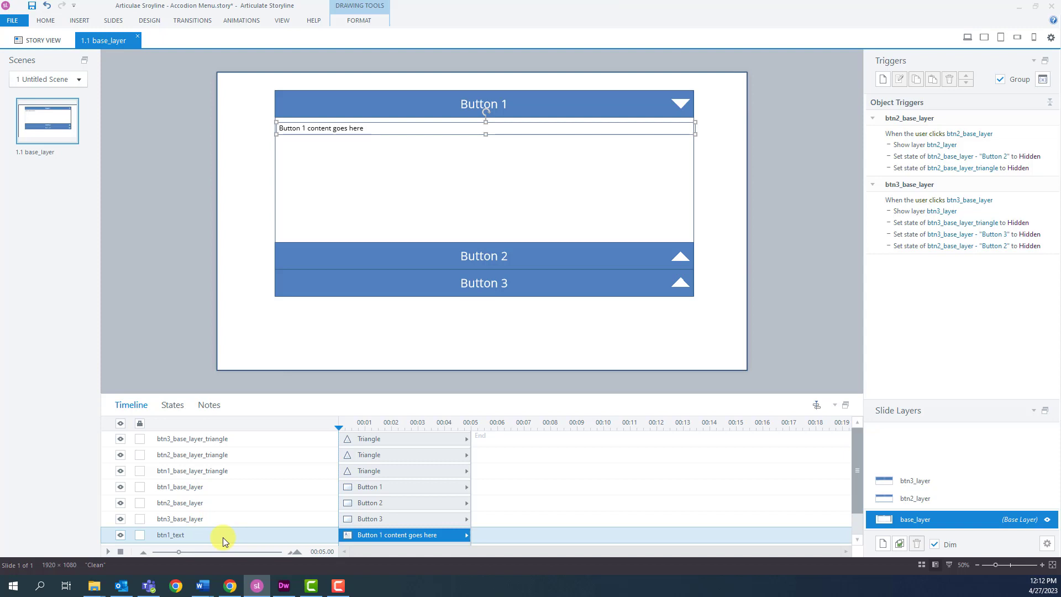
pyautogui.click(221, 519)
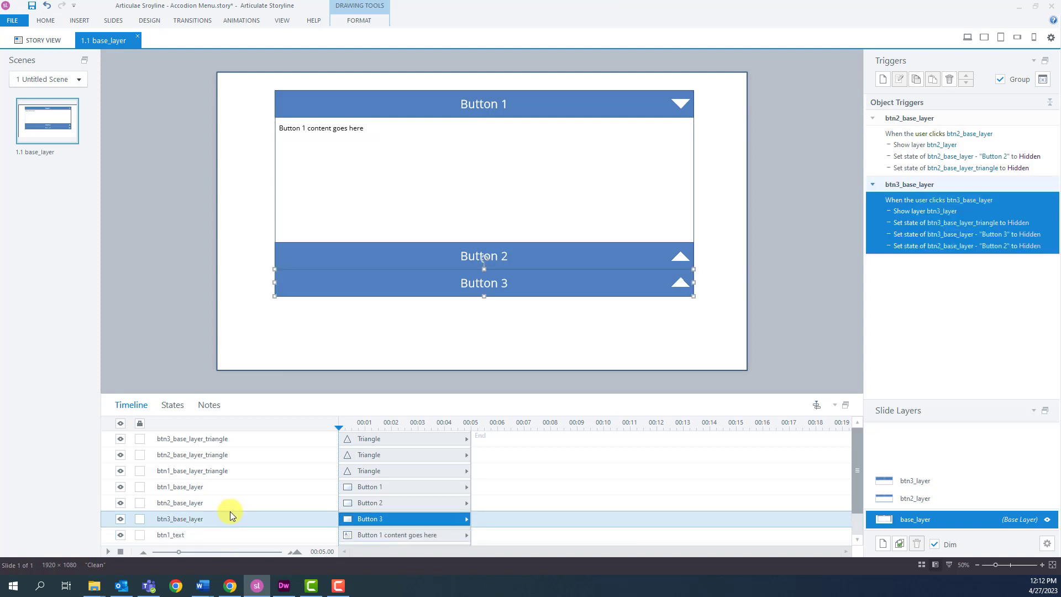
pyautogui.click(234, 503)
pyautogui.click(234, 492)
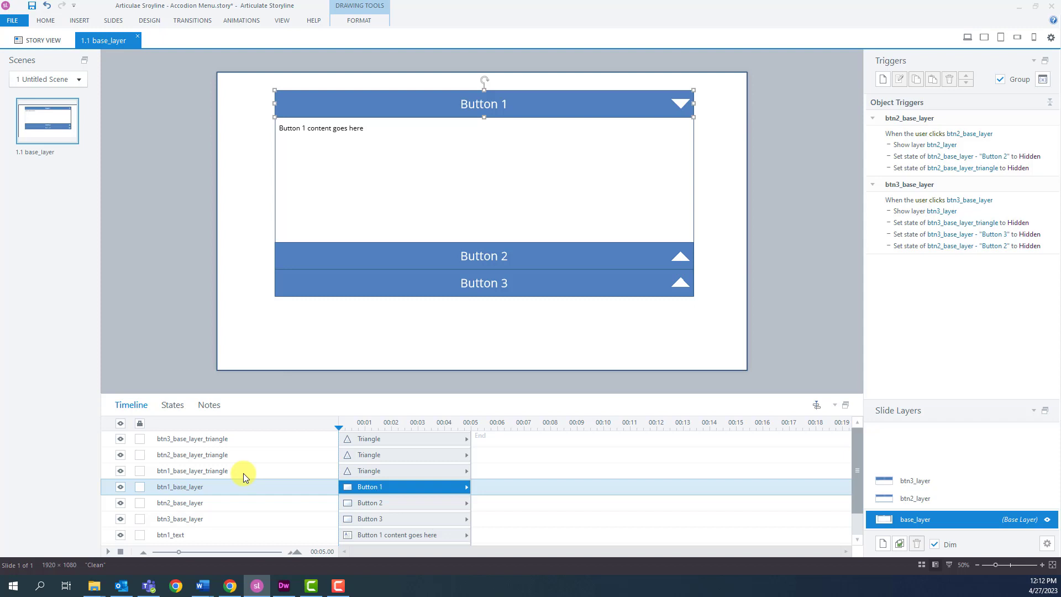
pyautogui.click(245, 473)
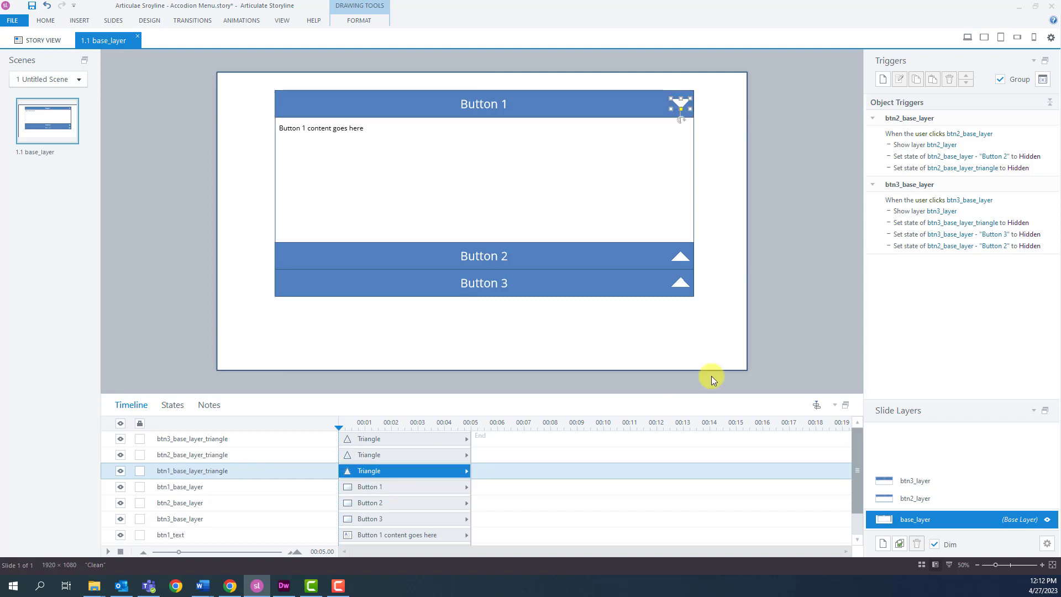
pyautogui.click(264, 455)
pyautogui.click(273, 438)
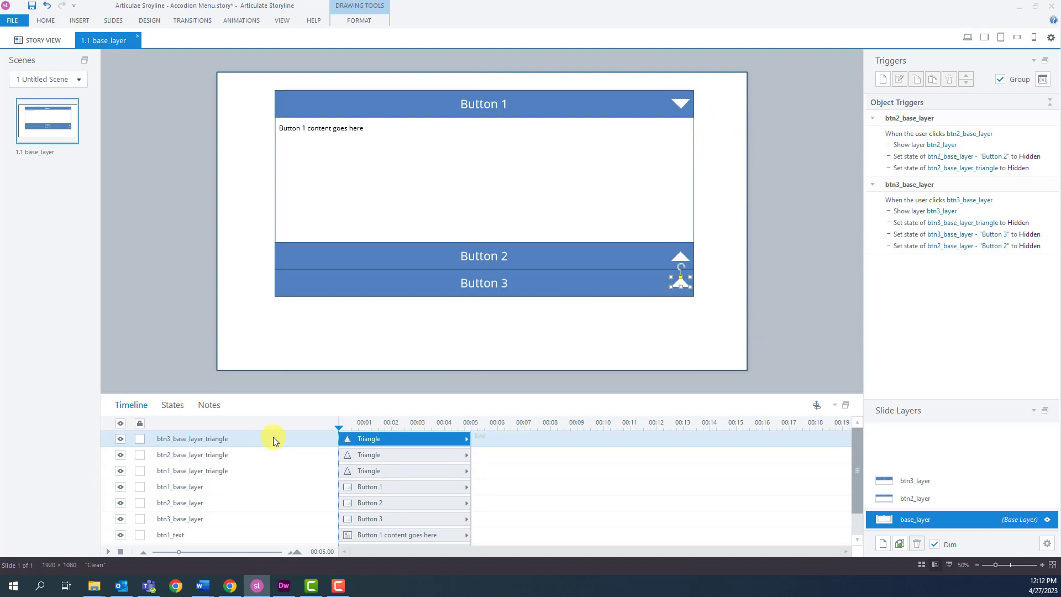
# Inspect objects on btn2_layer, including btn2_text, btn3_on_btn2_layer and btn3_triangle_on_btn2_layer.
pyautogui.click(915, 498)
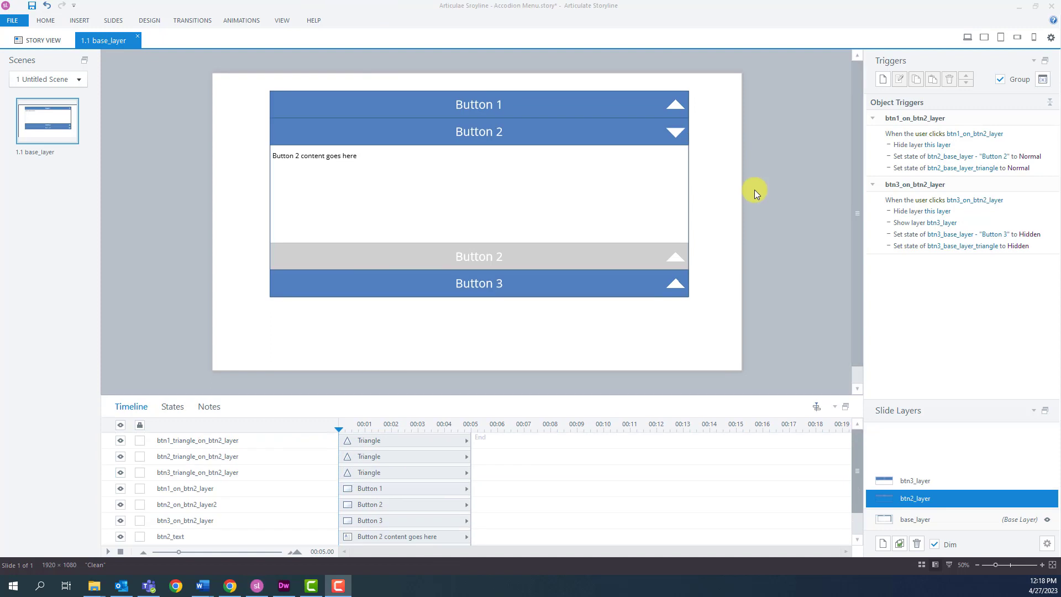
pyautogui.click(925, 500)
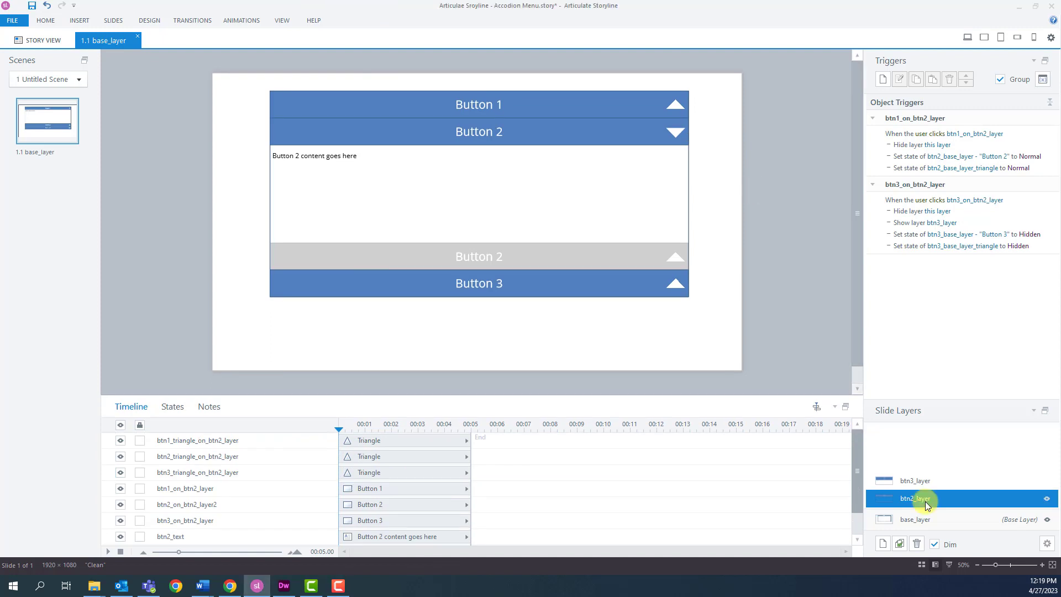
pyautogui.click(199, 540)
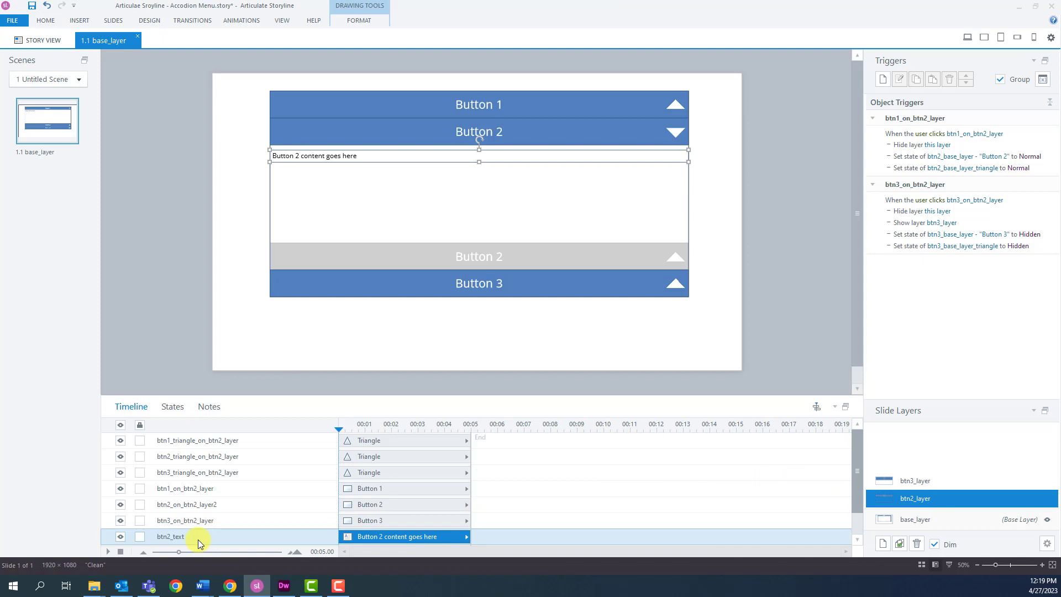
pyautogui.click(223, 520)
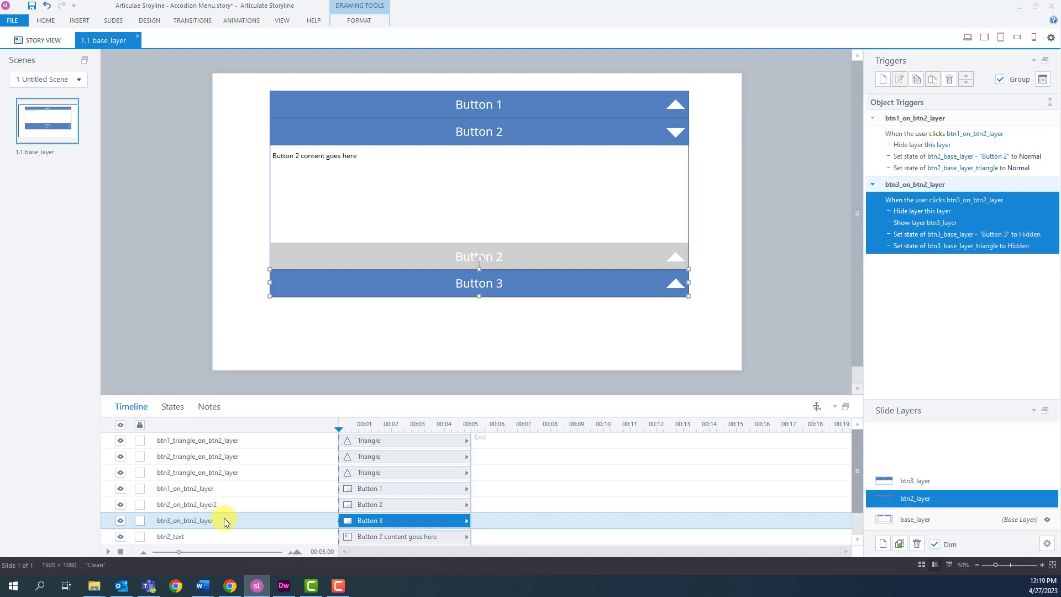
pyautogui.click(241, 473)
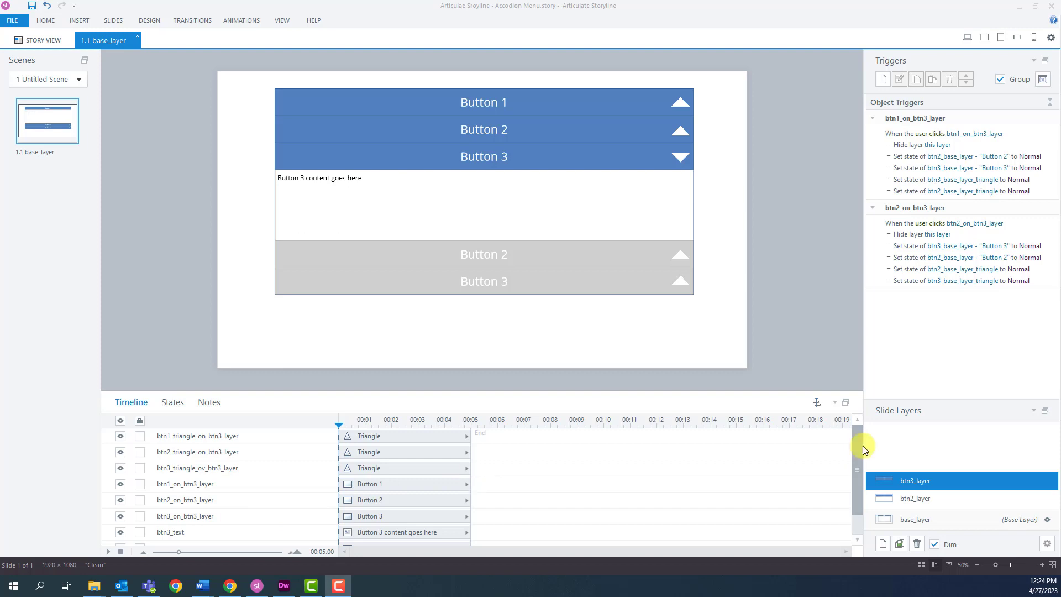
# Examine the base layer trigger that shows btn2_layer when btn2_base_layer is clicked, leaving it unmodified.
pyautogui.click(911, 513)
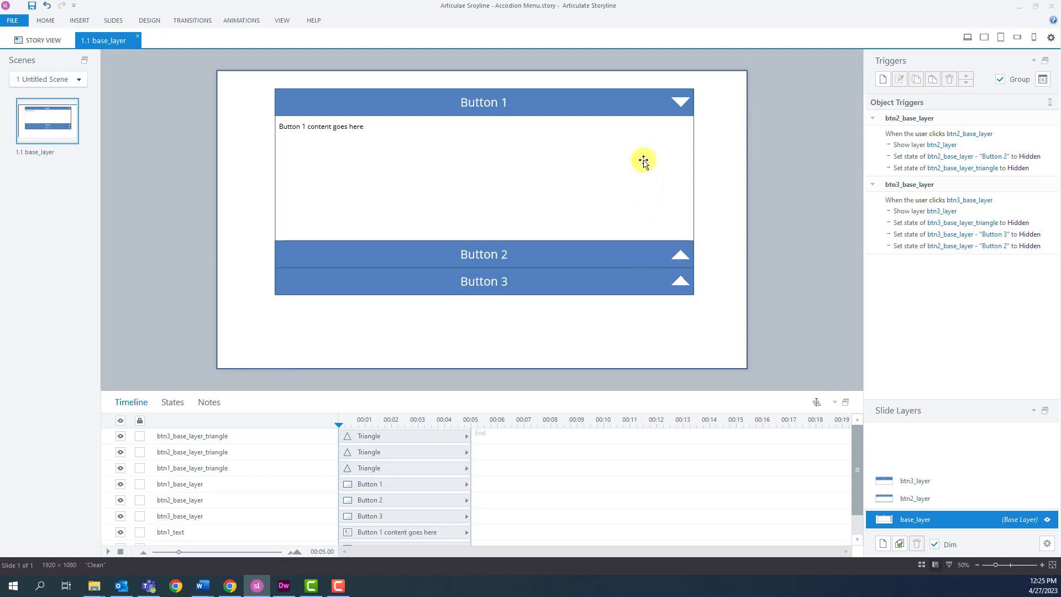
pyautogui.click(679, 256)
pyautogui.click(1024, 143)
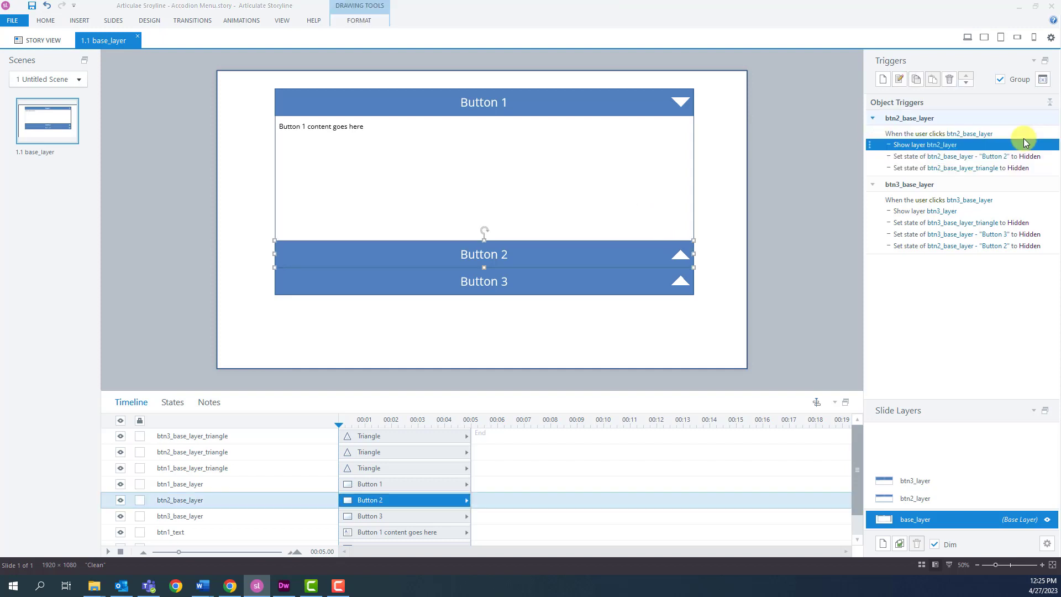
pyautogui.moveTo(557, 270); pyautogui.dragTo(735, 34)
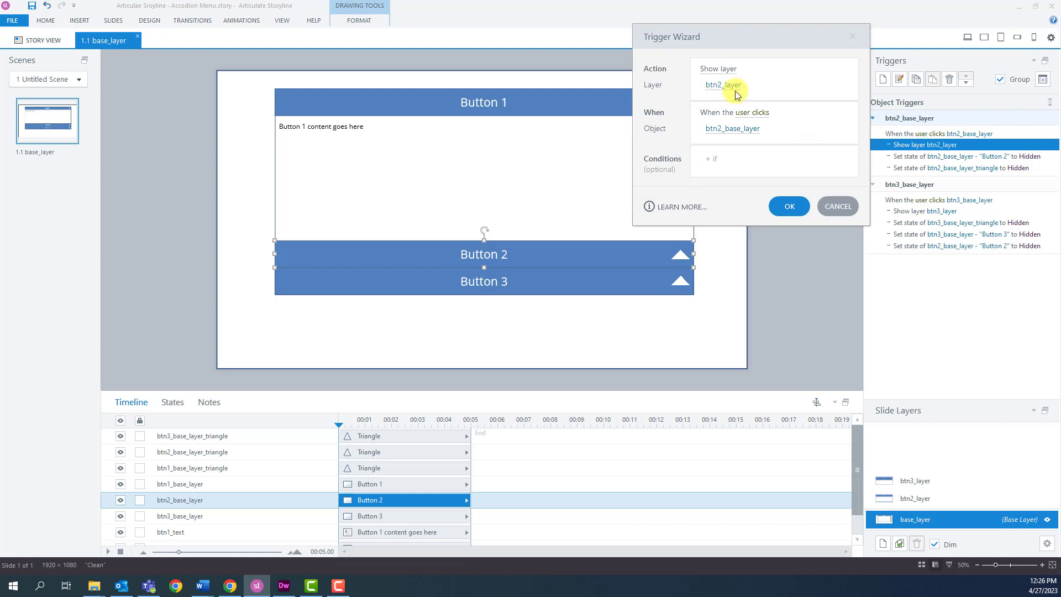
pyautogui.click(835, 206)
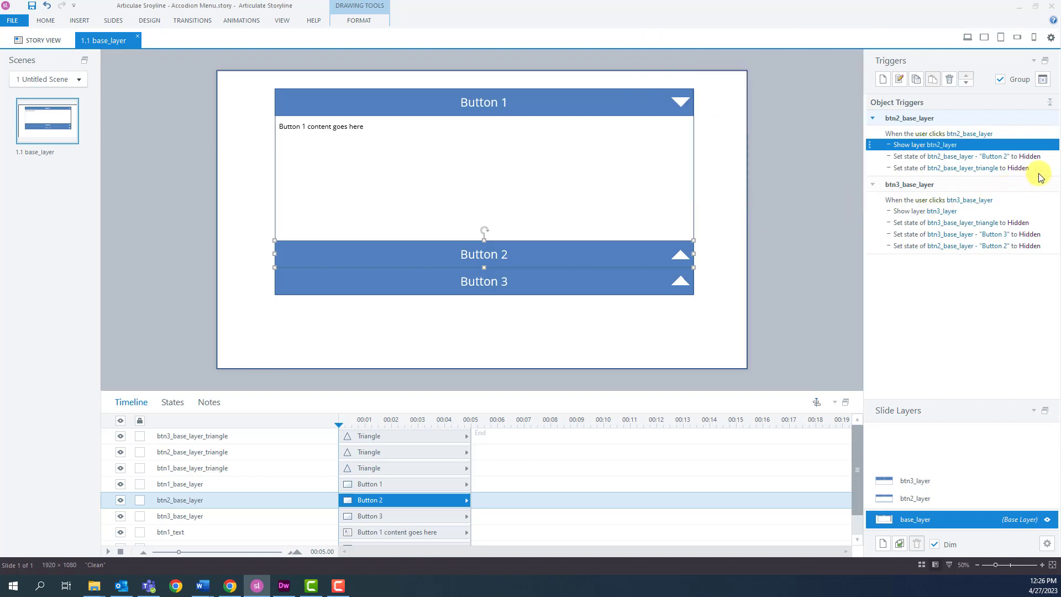
# Examine the trigger setting btn2_base_layer to Hidden, and compare btn2_layer with the base layer.
pyautogui.click(1049, 159)
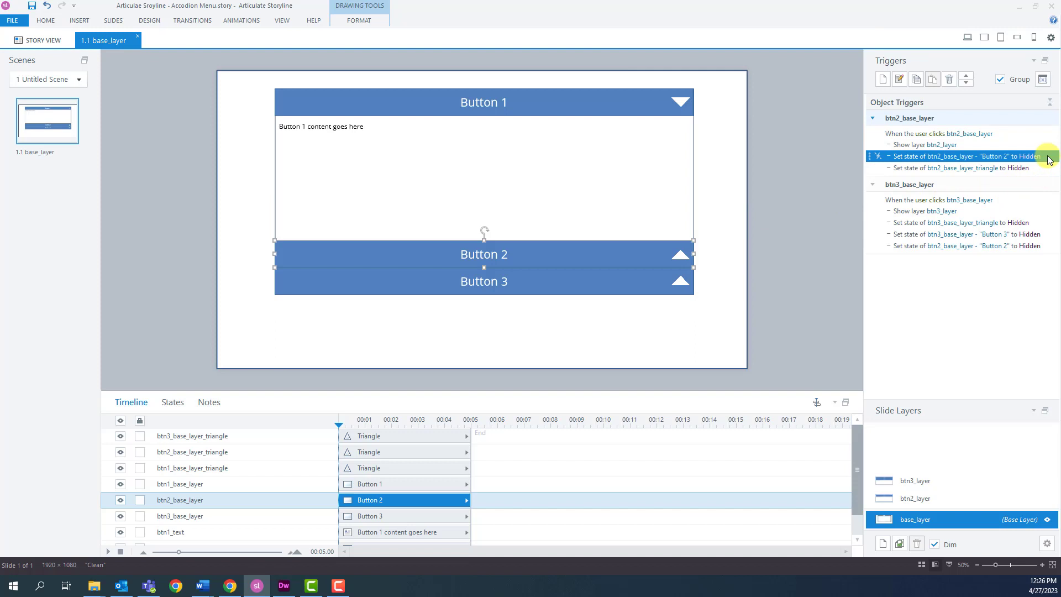
pyautogui.doubleClick(1049, 159)
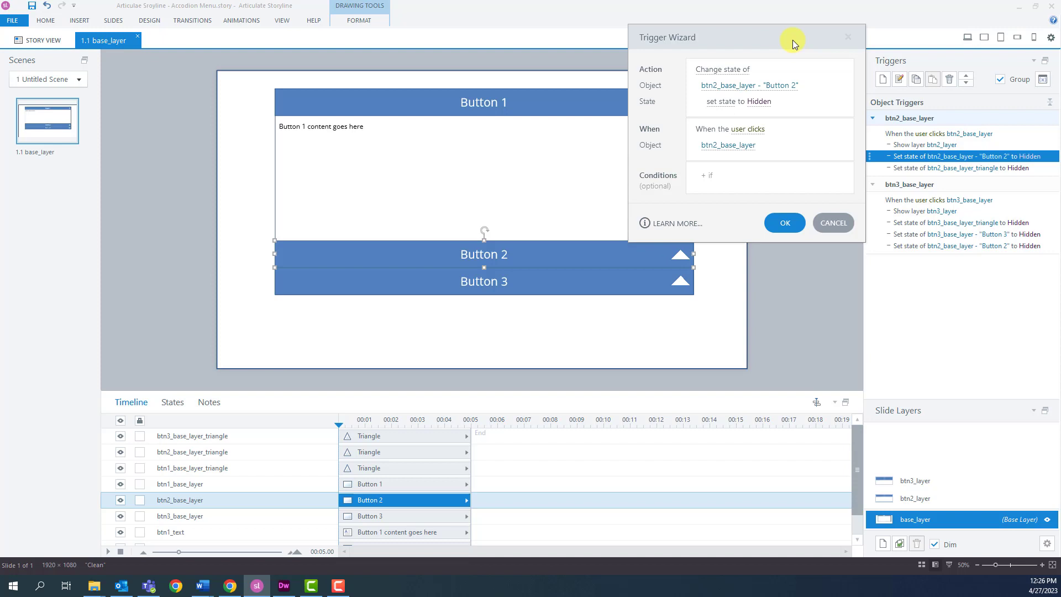
pyautogui.click(827, 221)
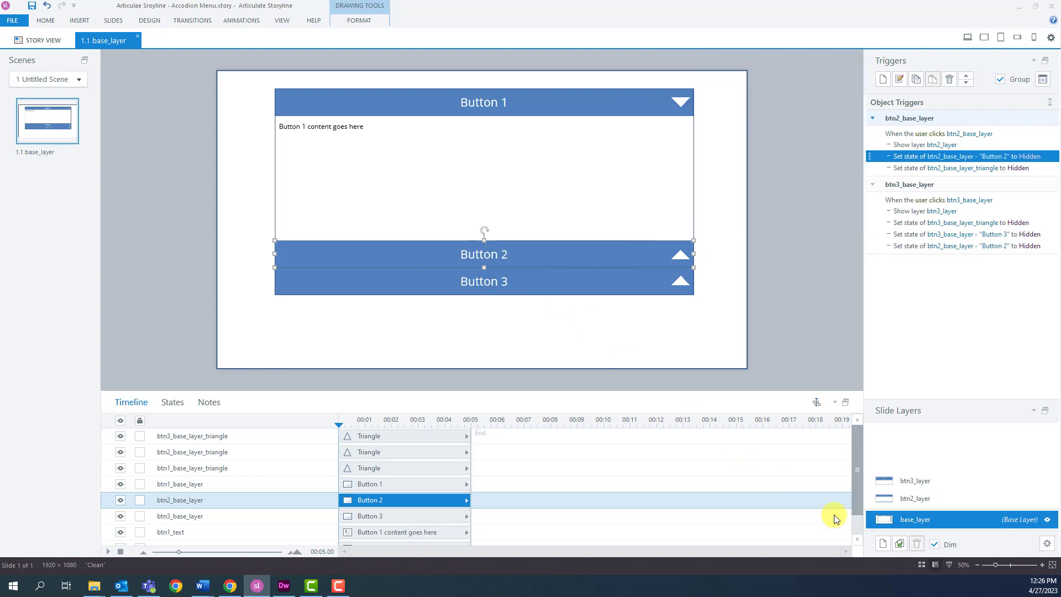
pyautogui.click(927, 503)
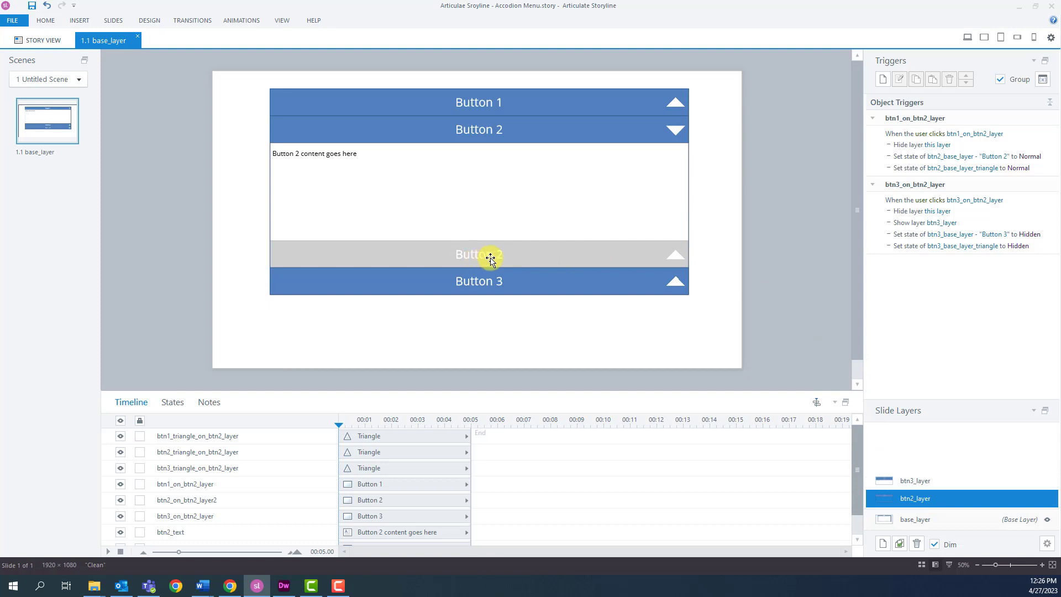
pyautogui.click(910, 518)
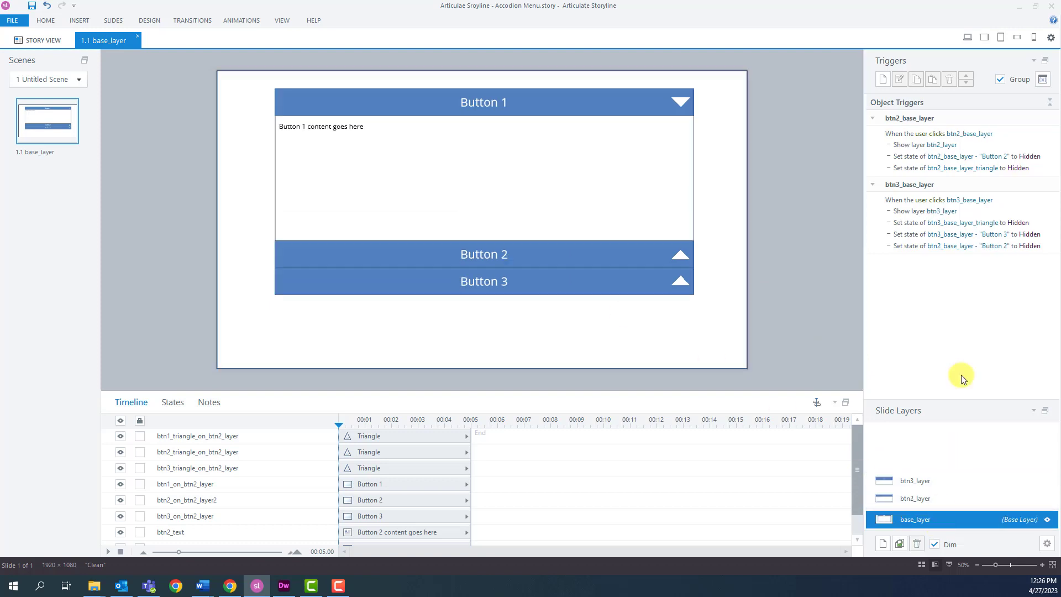
# Examine the trigger setting btn2_base_layer_triangle to Hidden, check btn2_layer and return to the base layer.
pyautogui.click(1052, 169)
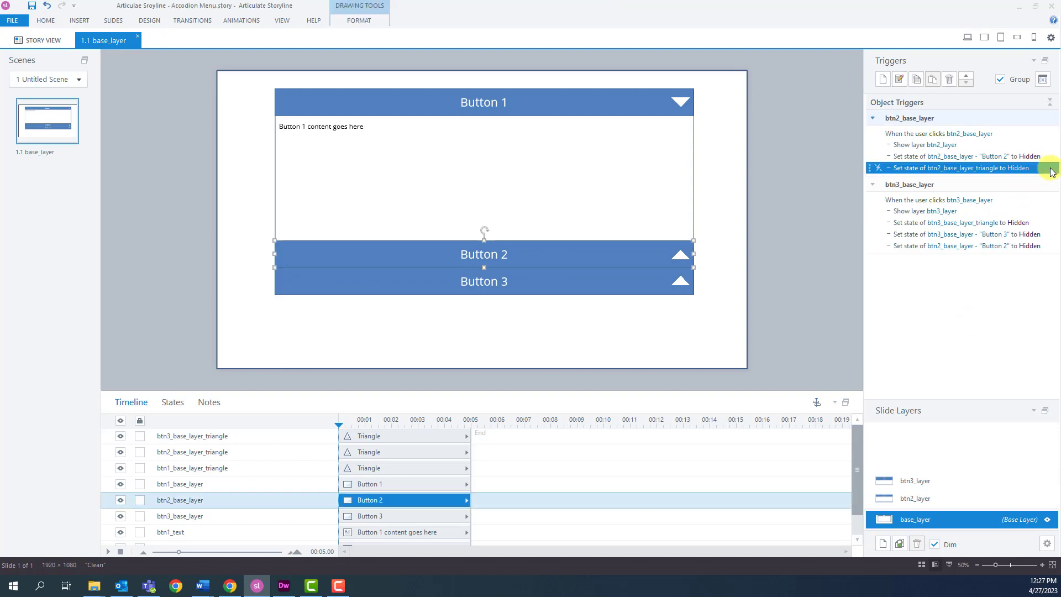
pyautogui.click(1052, 170)
pyautogui.moveTo(788, 36); pyautogui.dragTo(755, 34)
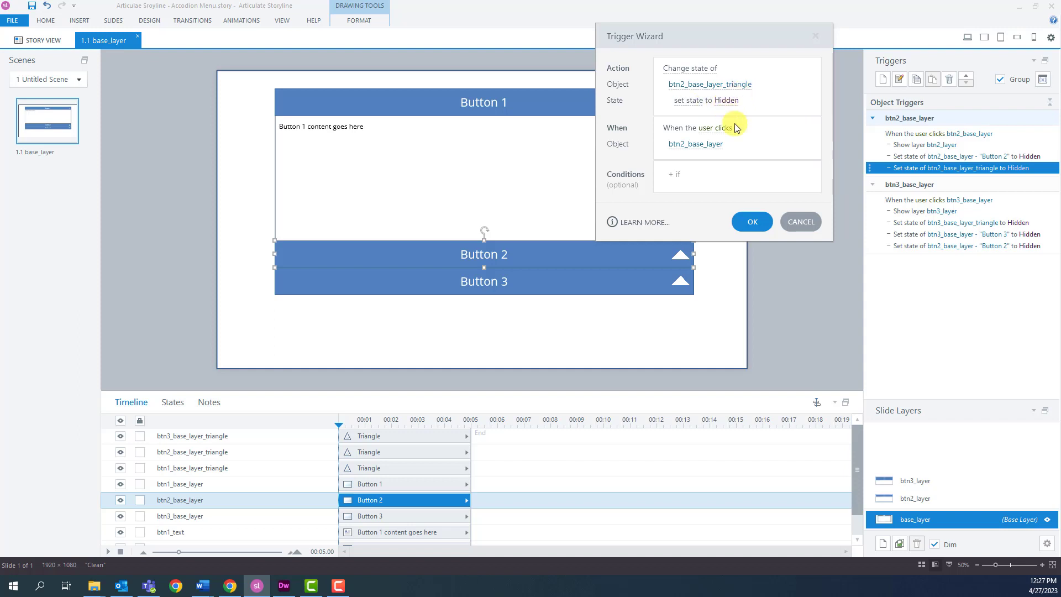
pyautogui.click(755, 222)
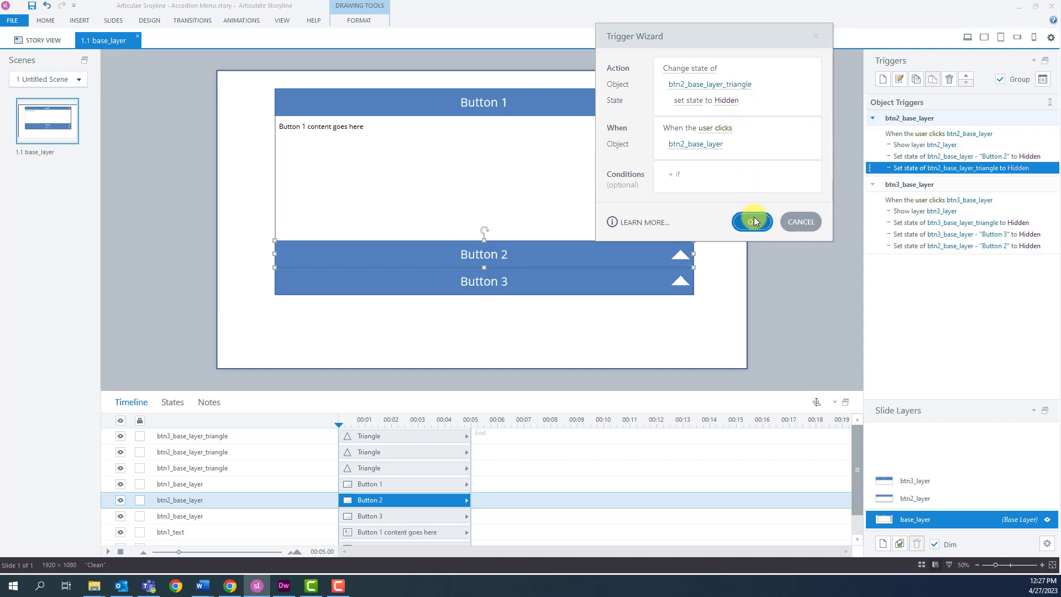
pyautogui.doubleClick(914, 503)
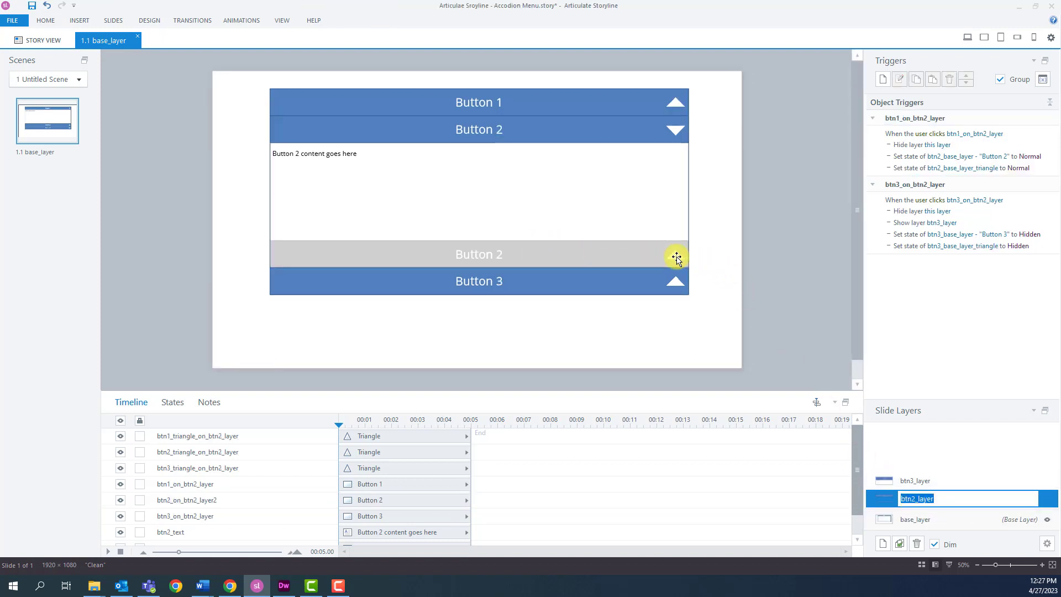
pyautogui.click(961, 520)
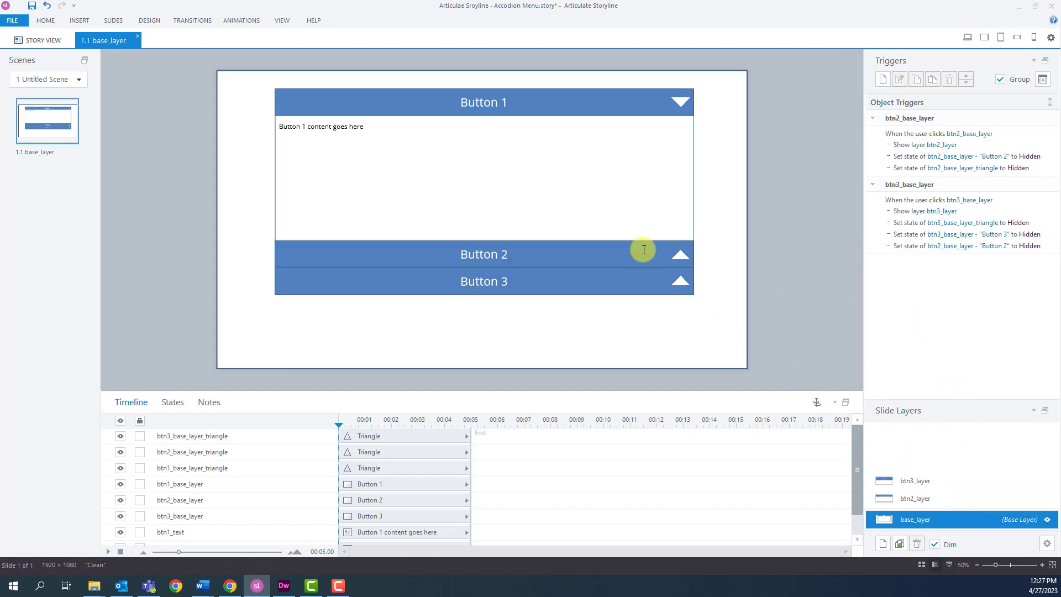
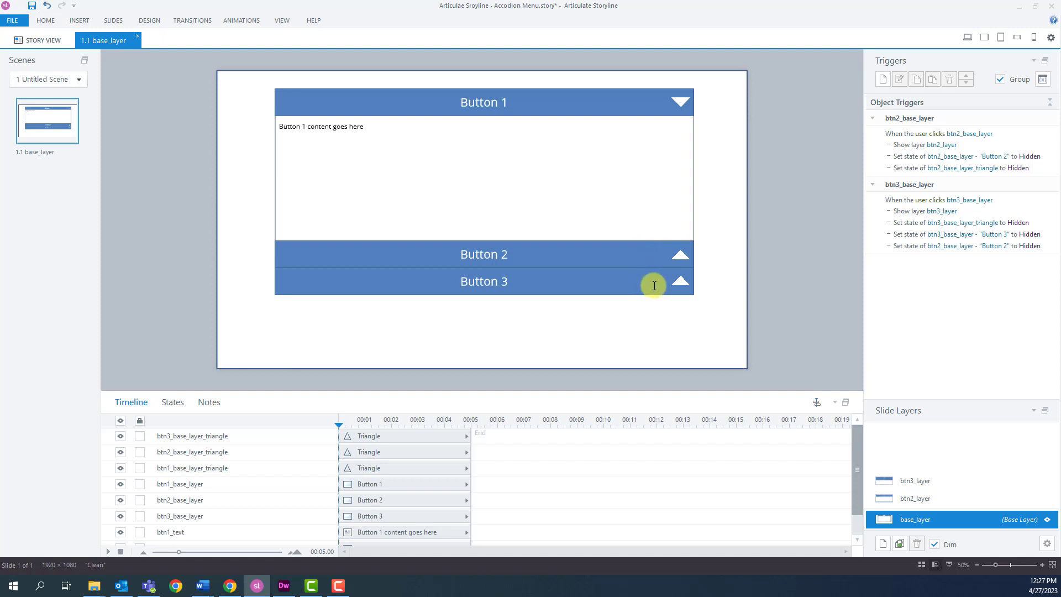
# Examine the trigger that shows btn3_layer when btn3_base_layer is clicked, and view btn3_layer.
pyautogui.doubleClick(1032, 210)
pyautogui.moveTo(722, 35)
pyautogui.mouseDown()
pyautogui.moveTo(698, 35)
pyautogui.moveTo(714, 38)
pyautogui.mouseUp()
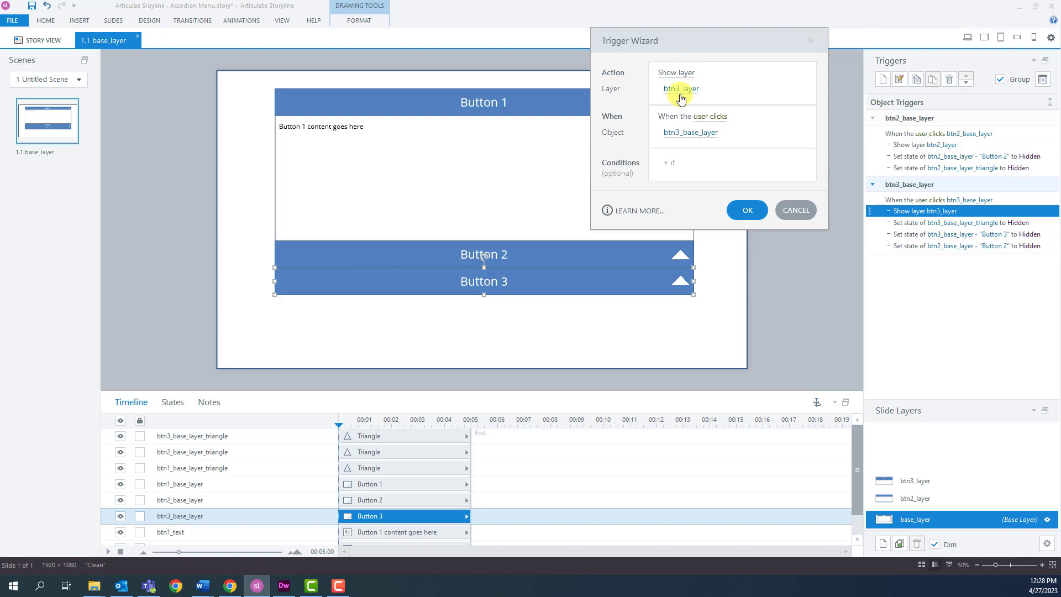
pyautogui.click(790, 210)
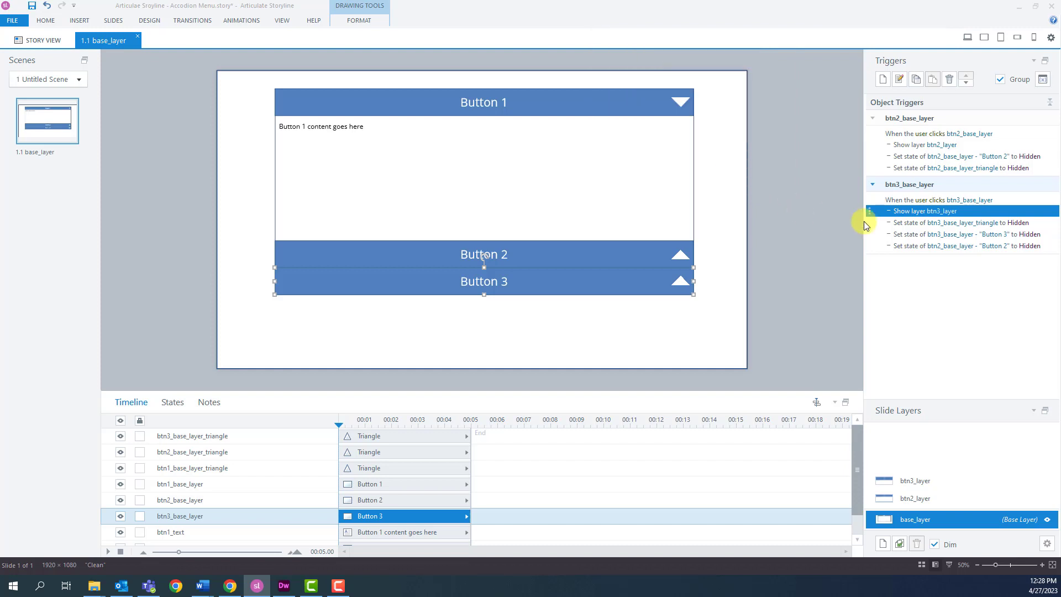
pyautogui.click(980, 480)
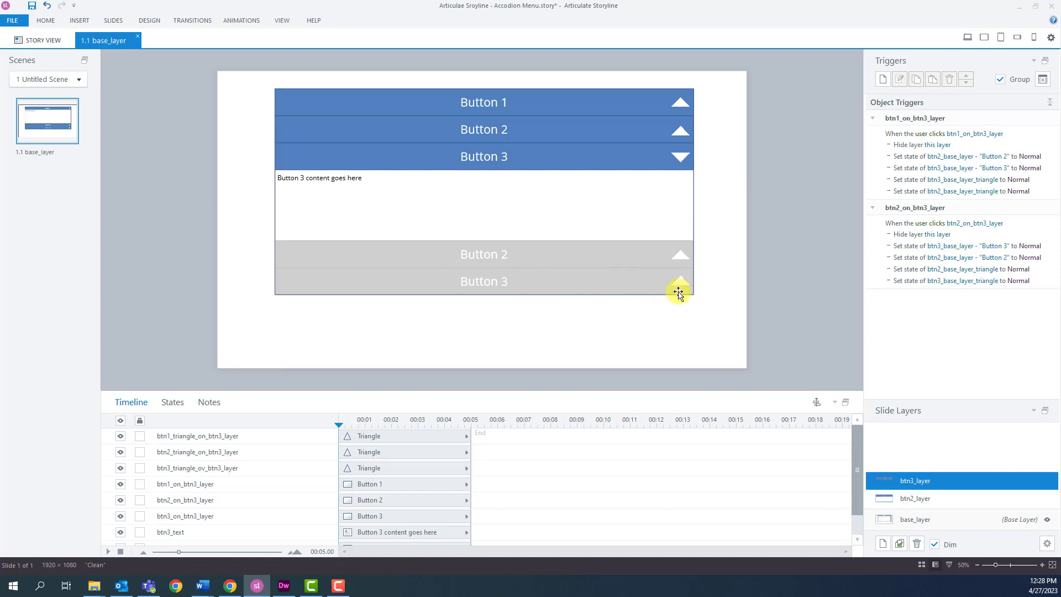
# On the base layer, examine the trigger that sets btn3_base_layer_triangle to Hidden when btn3_base_layer is clicked.
pyautogui.click(907, 519)
pyautogui.doubleClick(1039, 222)
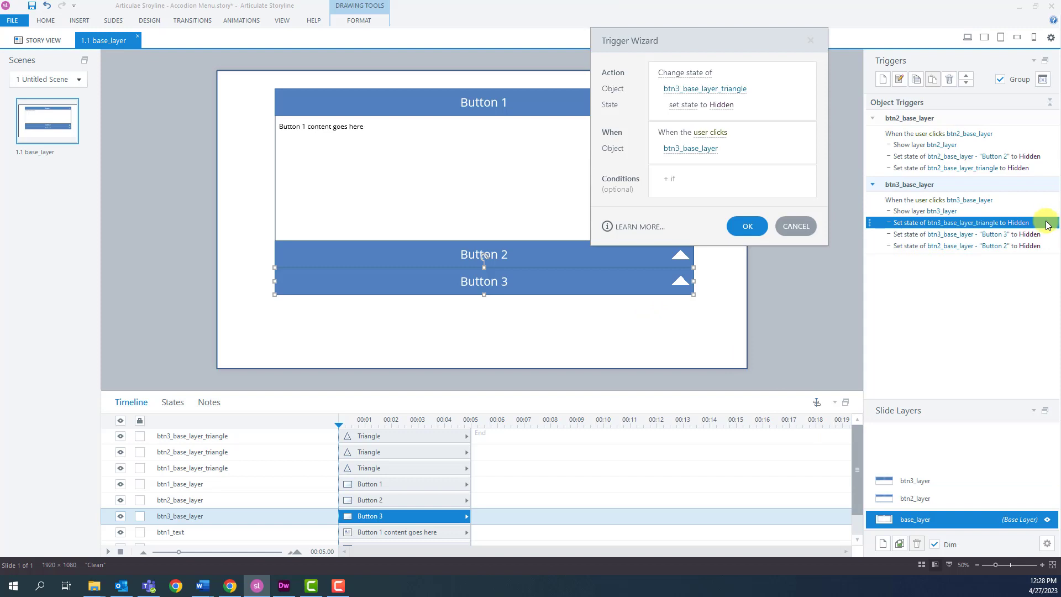
pyautogui.moveTo(754, 41); pyautogui.dragTo(722, 63)
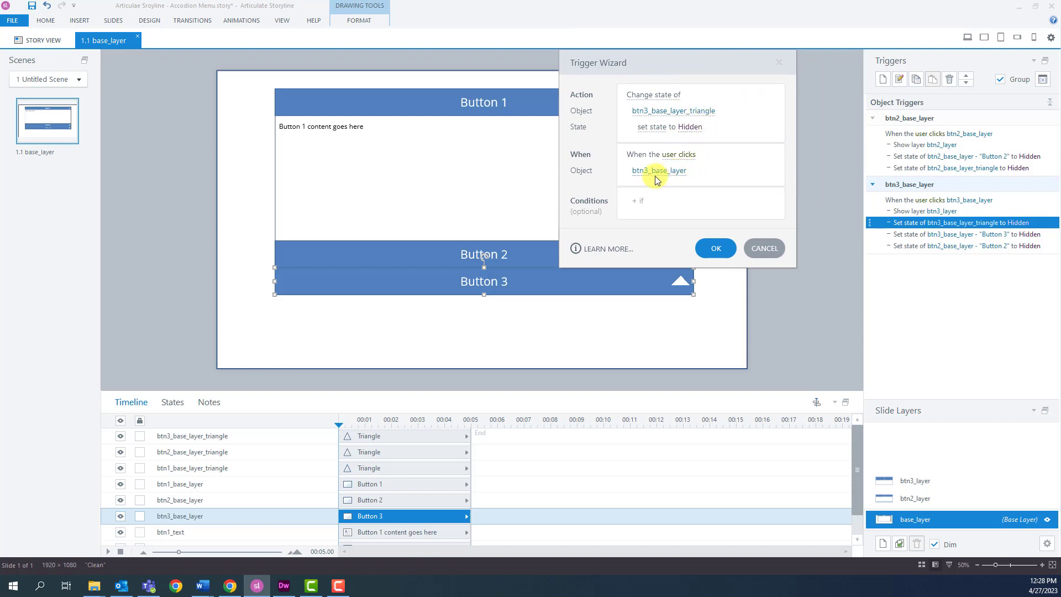
pyautogui.click(754, 249)
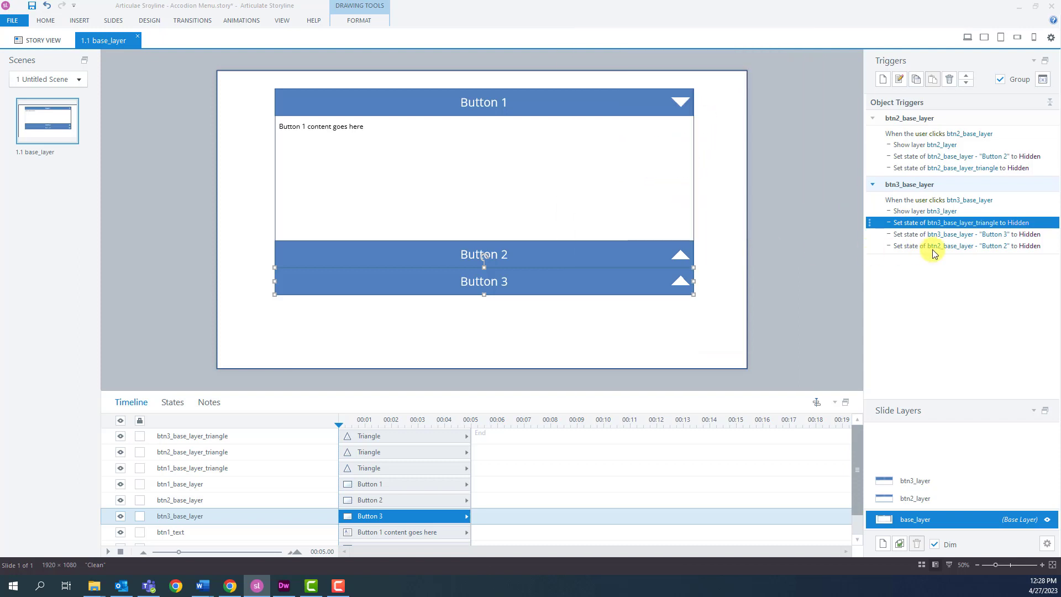
# Examine the trigger that sets btn3_base_layer to Hidden when btn3_base_layer is clicked.
pyautogui.click(1047, 235)
pyautogui.doubleClick(1049, 236)
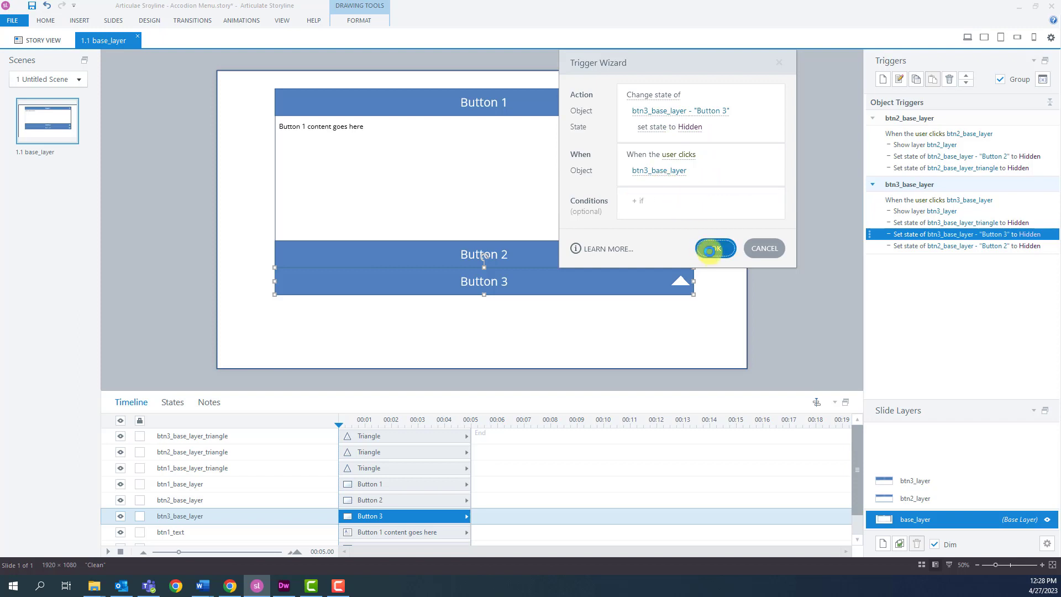
pyautogui.click(713, 249)
# Examine the trigger that sets btn2_base_layer to Hidden when btn3_base_layer is clicked, and compare btn3_layer with the base layer.
pyautogui.click(1049, 247)
pyautogui.doubleClick(1051, 252)
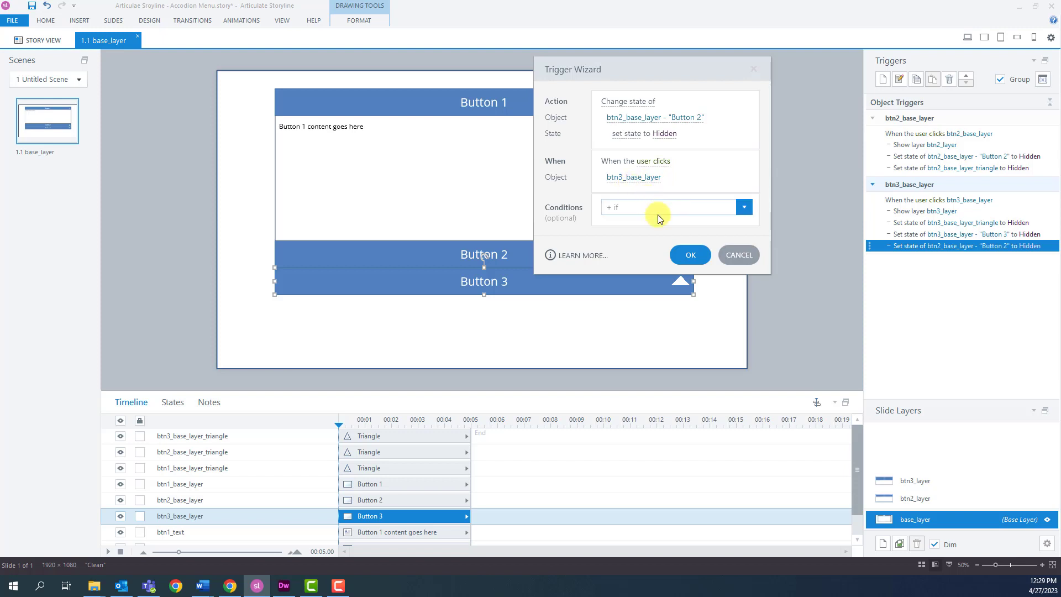
pyautogui.click(738, 257)
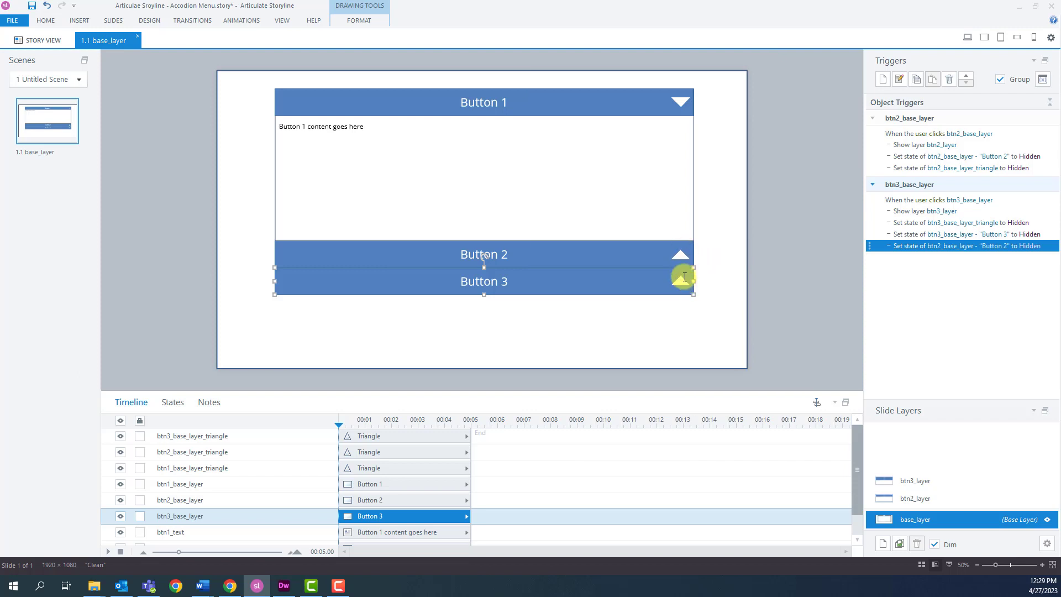
pyautogui.click(915, 481)
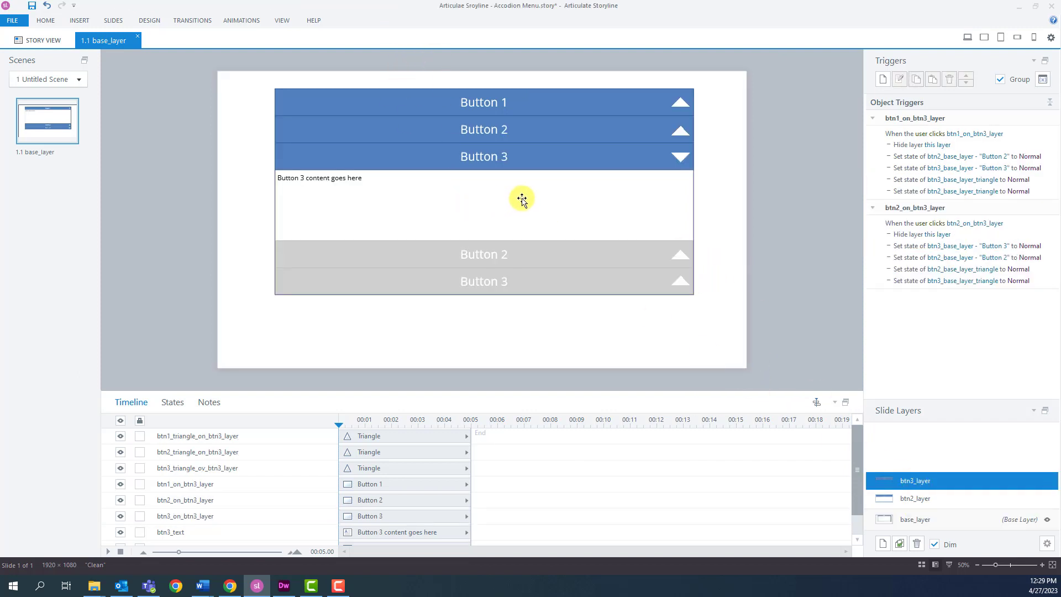
pyautogui.click(882, 519)
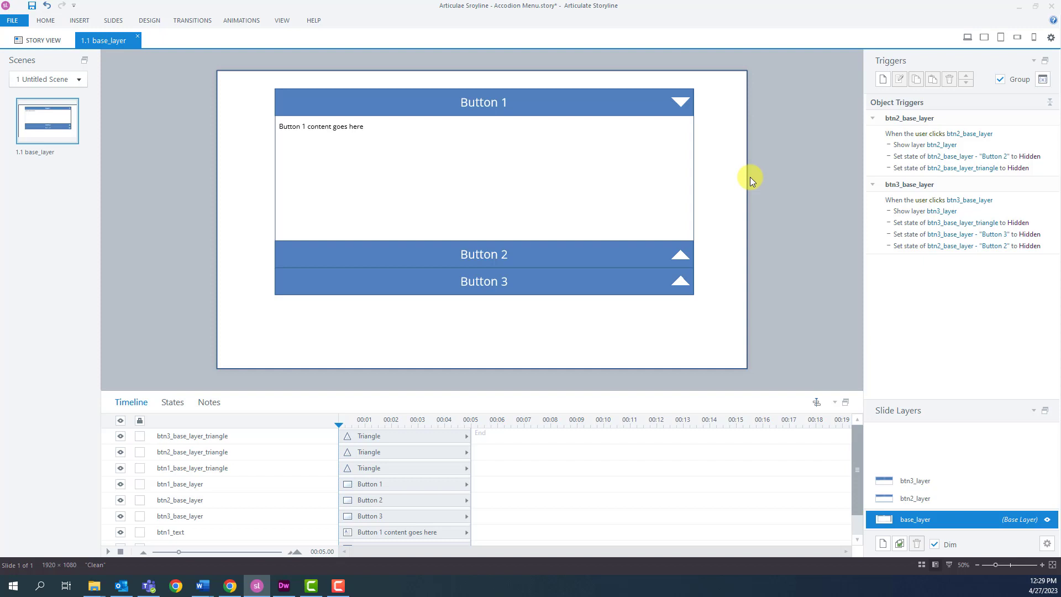
# On btn2_layer, examine the trigger that hides this layer when btn1_on_btn2_layer is clicked.
pyautogui.click(922, 499)
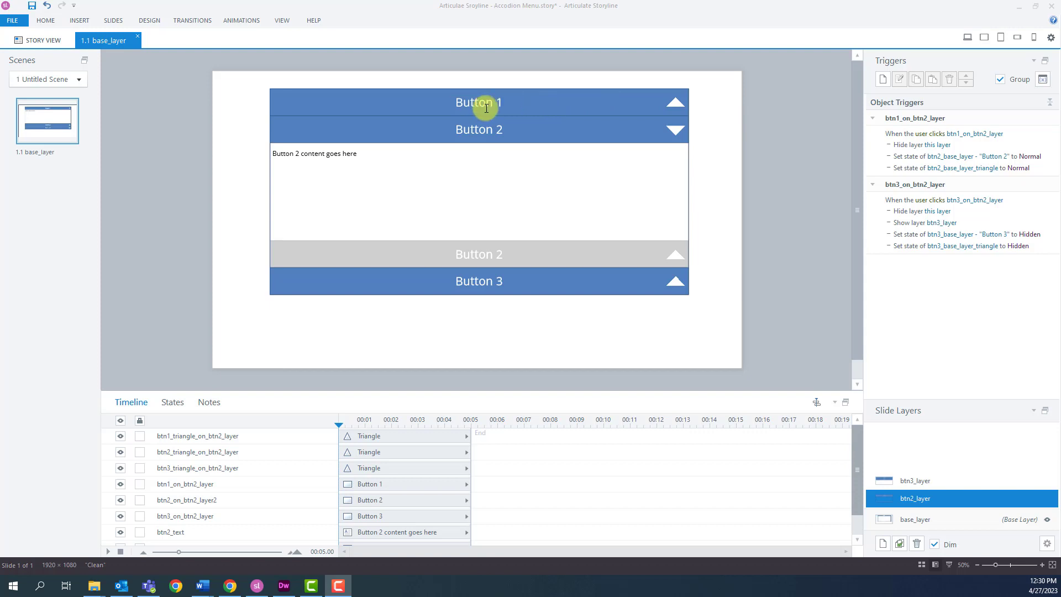
pyautogui.doubleClick(1033, 144)
pyautogui.moveTo(672, 75); pyautogui.dragTo(632, 80)
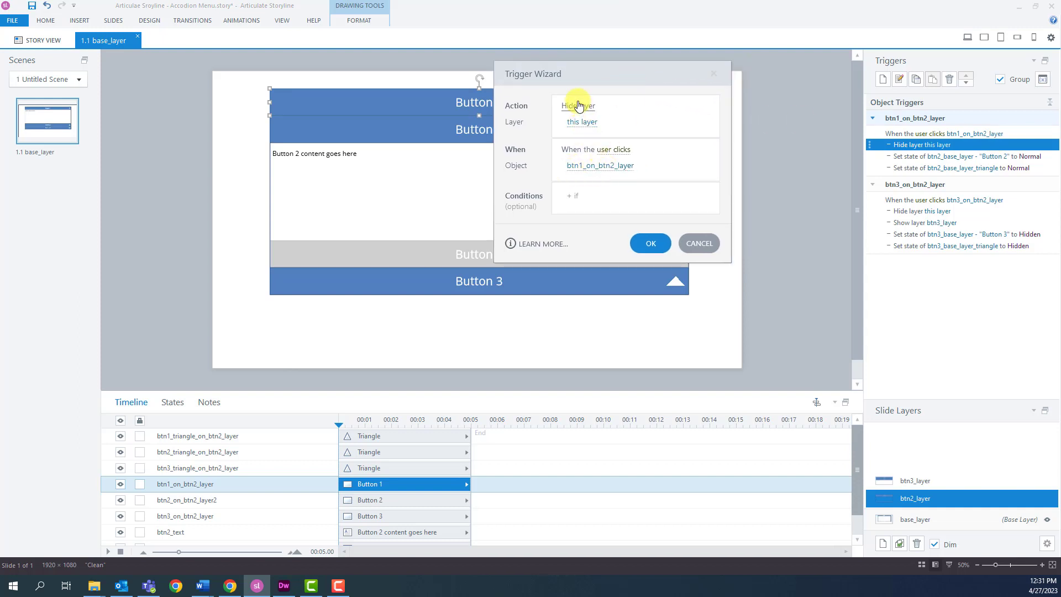
pyautogui.click(695, 243)
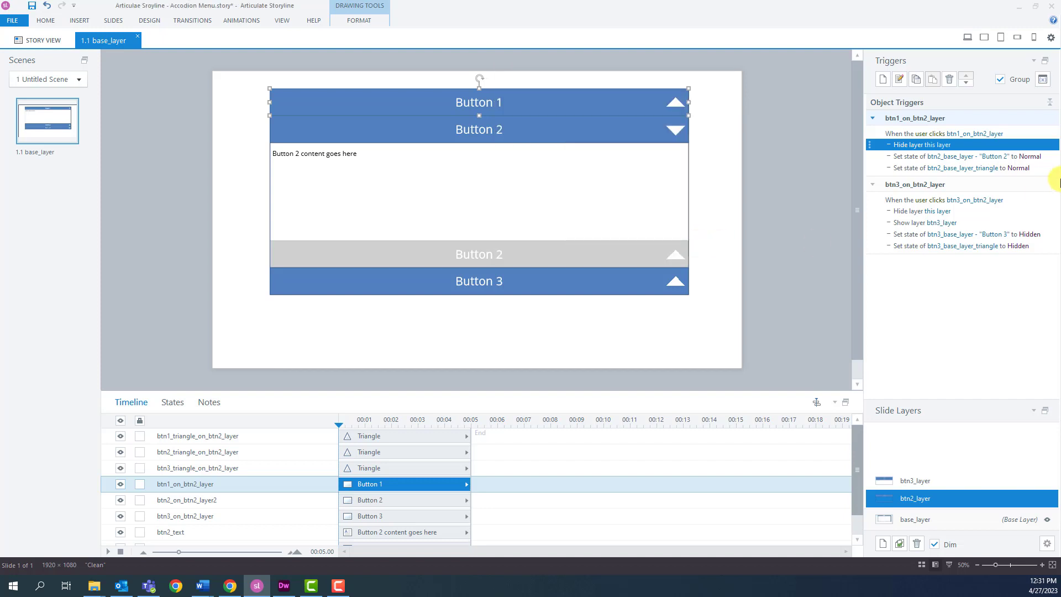
# Examine the trigger that sets btn2_base_layer to Normal when btn1_on_btn2_layer is clicked.
pyautogui.click(1049, 158)
pyautogui.doubleClick(1048, 158)
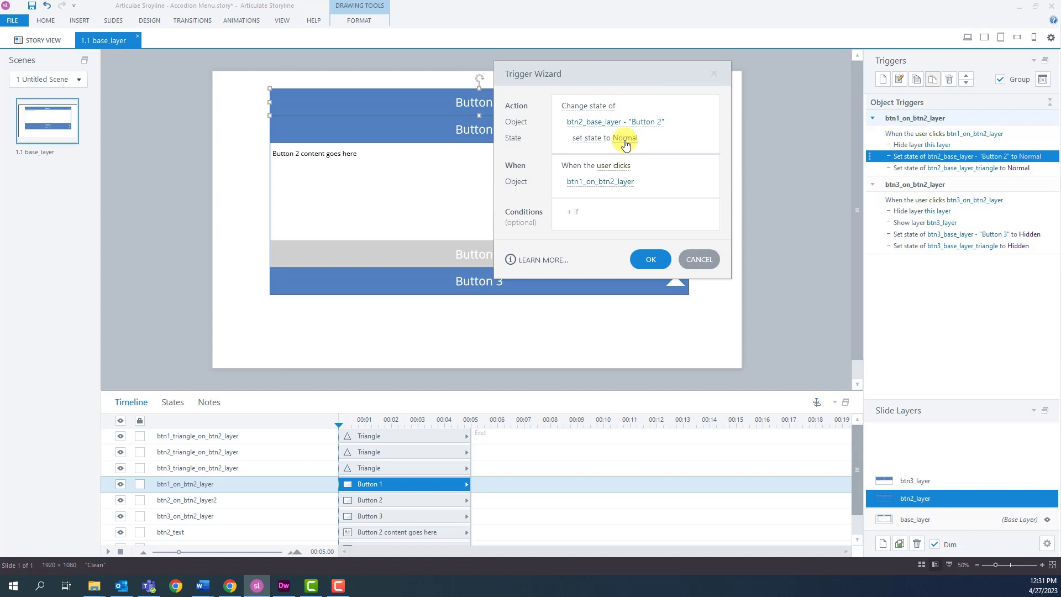
pyautogui.moveTo(640, 83); pyautogui.dragTo(732, 107)
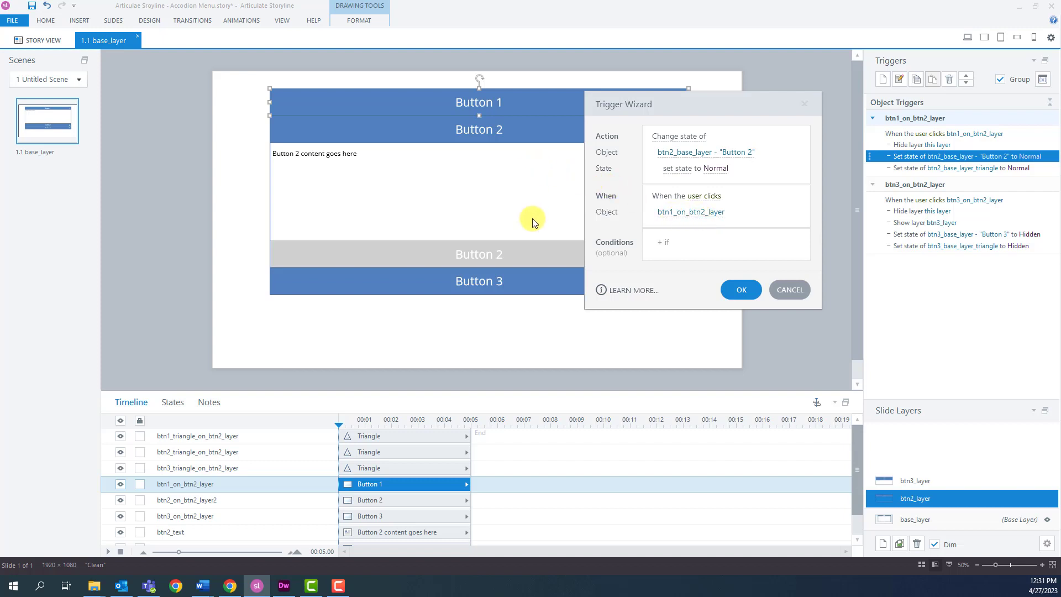
pyautogui.click(787, 296)
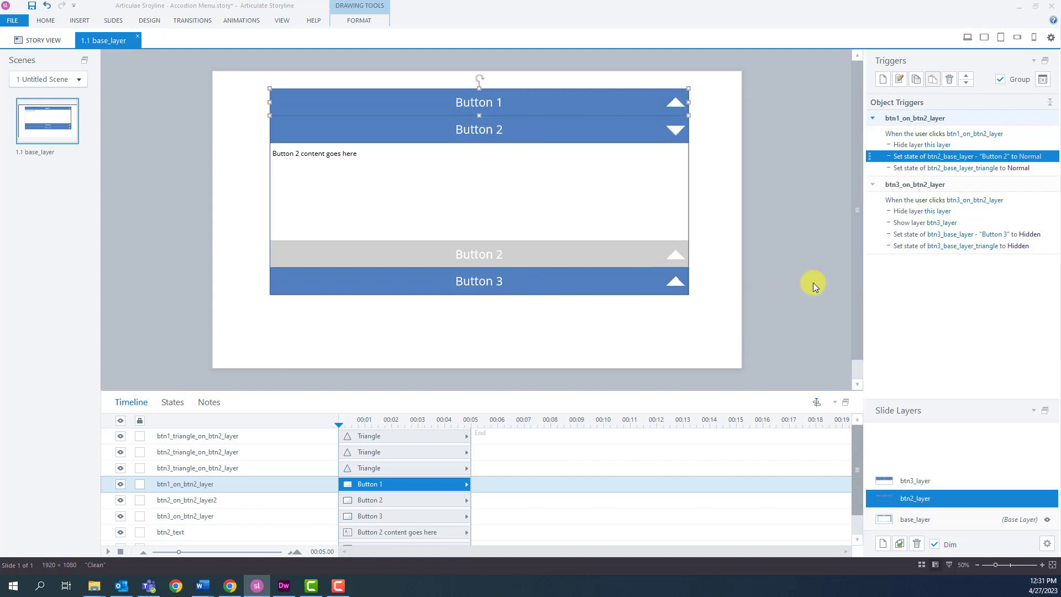
# Examine the trigger that sets btn2_base_layer_triangle to Normal when btn1_on_btn2_layer is clicked.
pyautogui.click(1044, 169)
pyautogui.doubleClick(1044, 169)
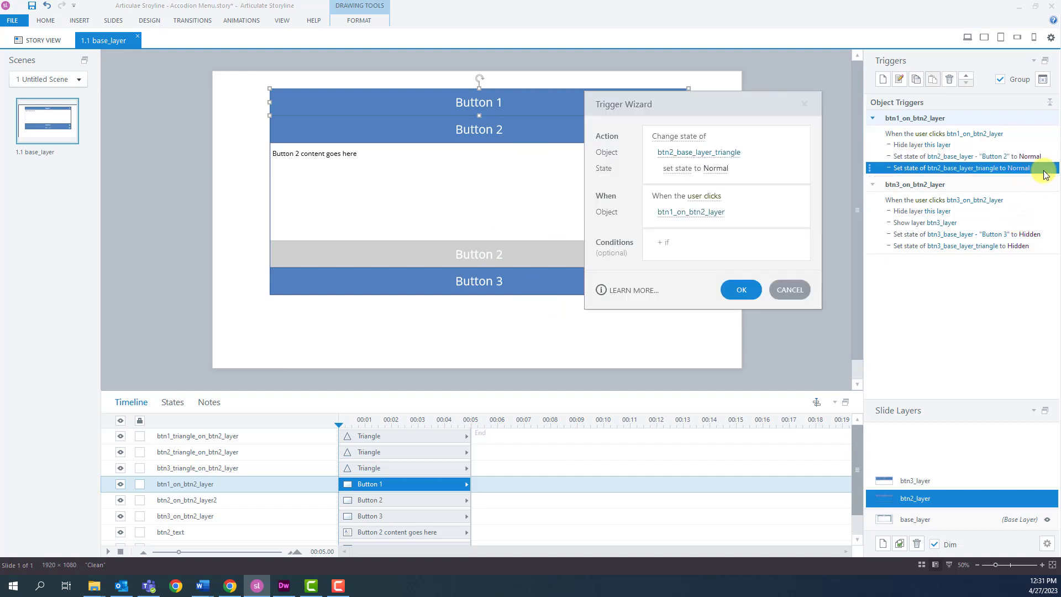
pyautogui.moveTo(751, 108); pyautogui.dragTo(682, 111)
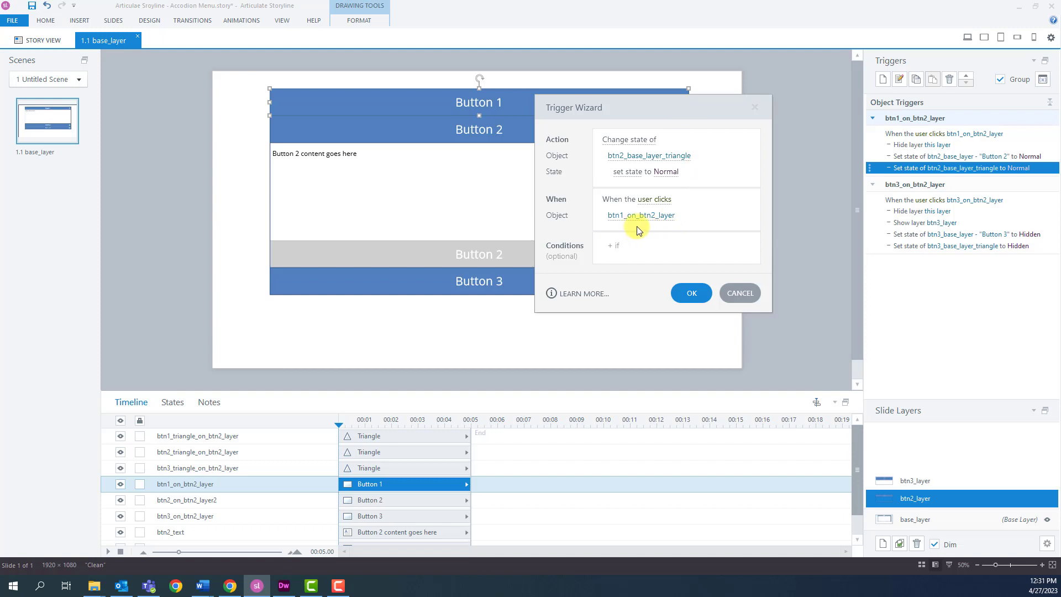
pyautogui.click(751, 300)
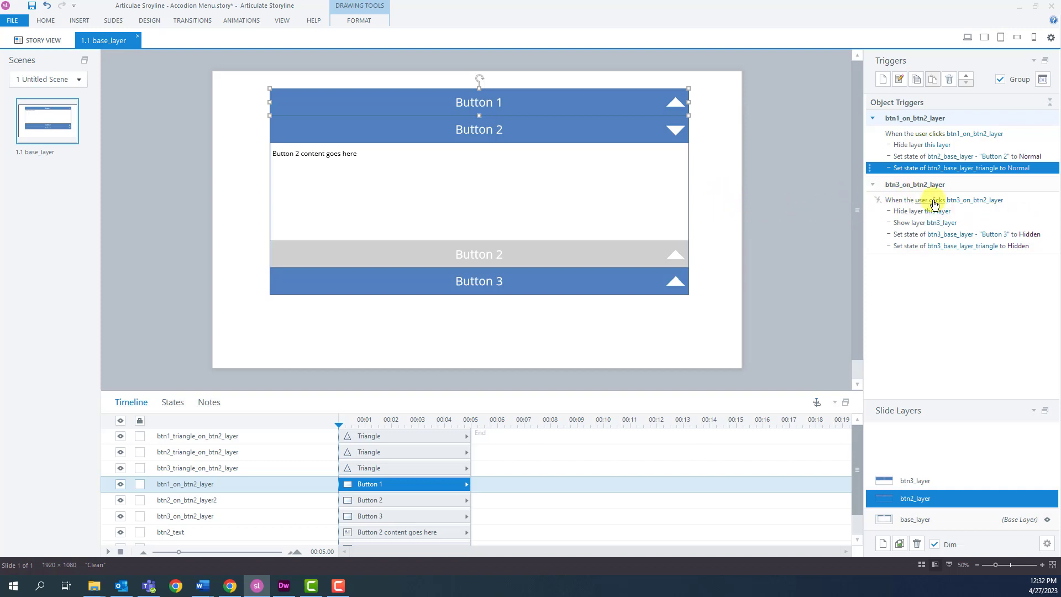
# Examine the btn3_on_btn2_layer triggers that hide this layer and show btn3_layer.
pyautogui.doubleClick(1032, 211)
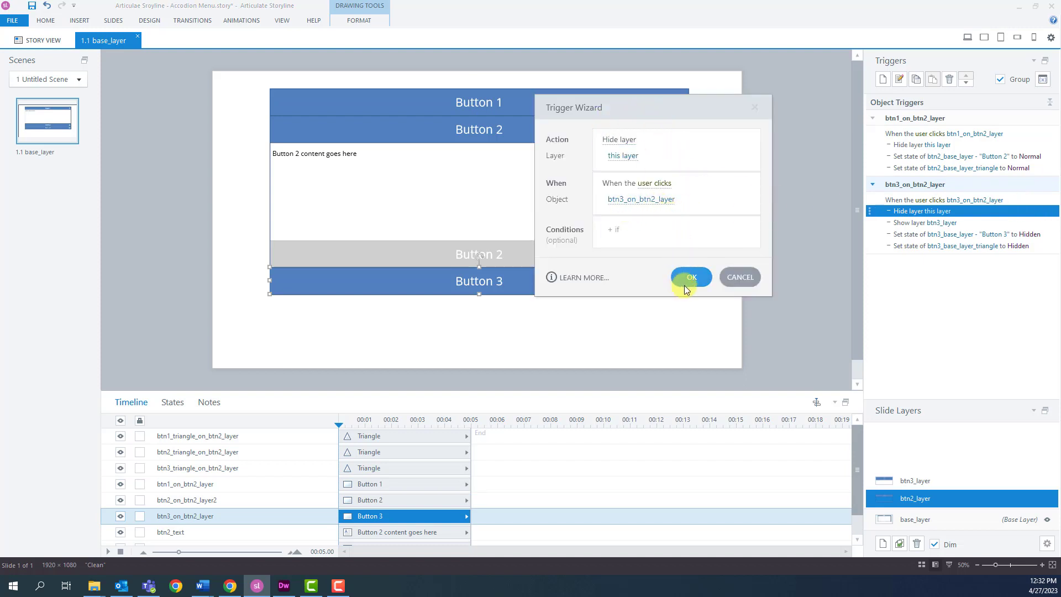
pyautogui.click(737, 280)
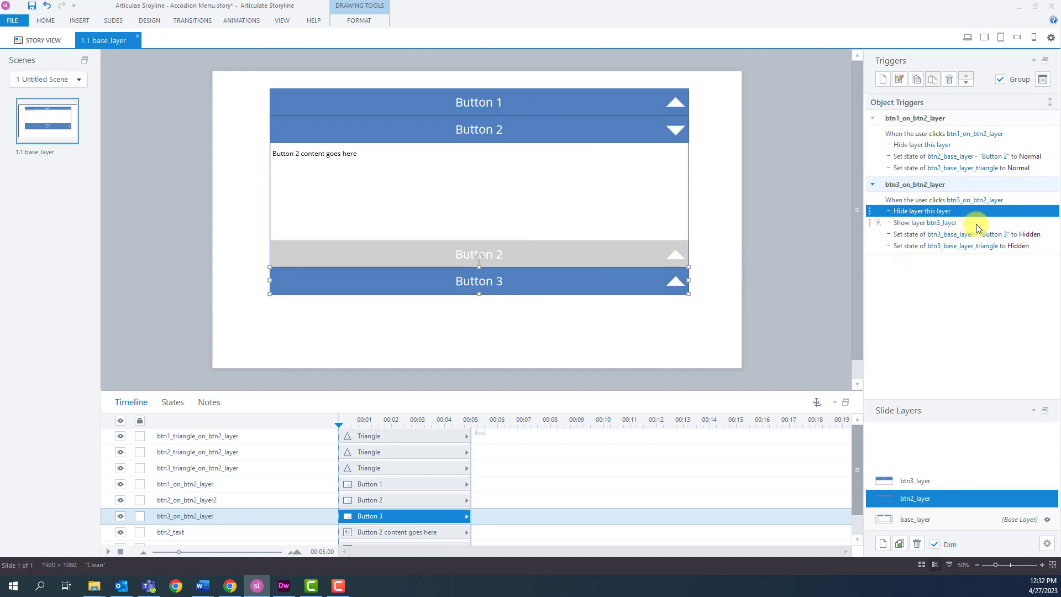
pyautogui.doubleClick(976, 223)
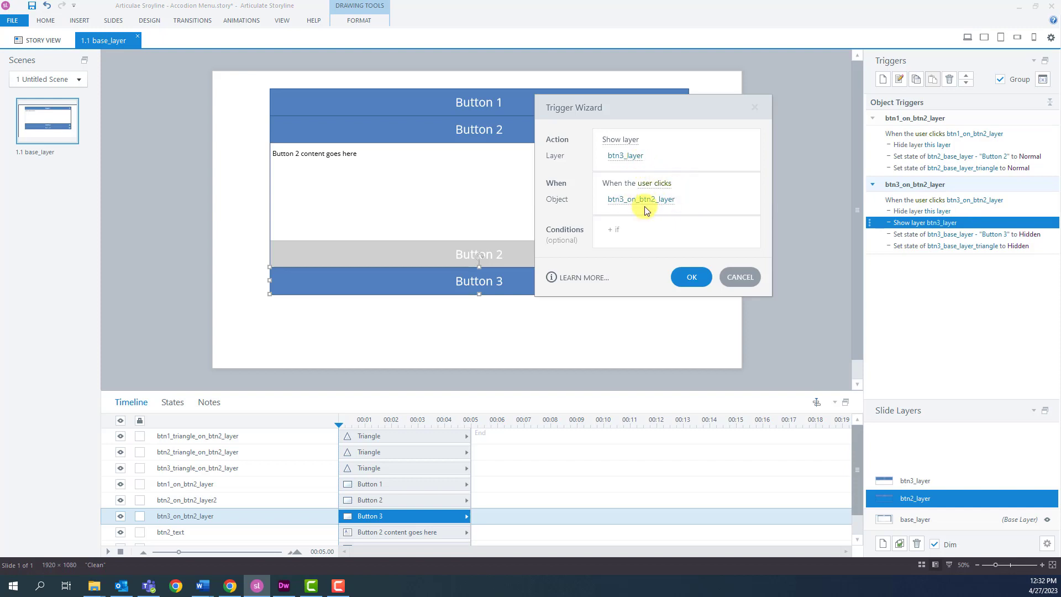
pyautogui.click(740, 279)
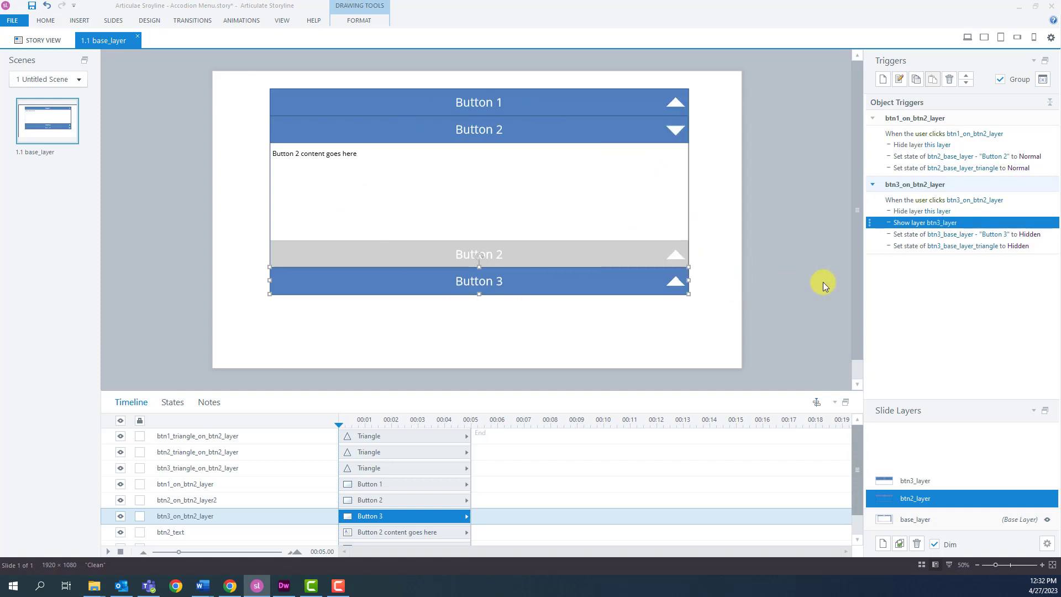
# Examine the trigger that sets btn3_base_layer to Hidden when btn3_on_btn2_layer is clicked.
pyautogui.click(1051, 234)
pyautogui.click(1050, 234)
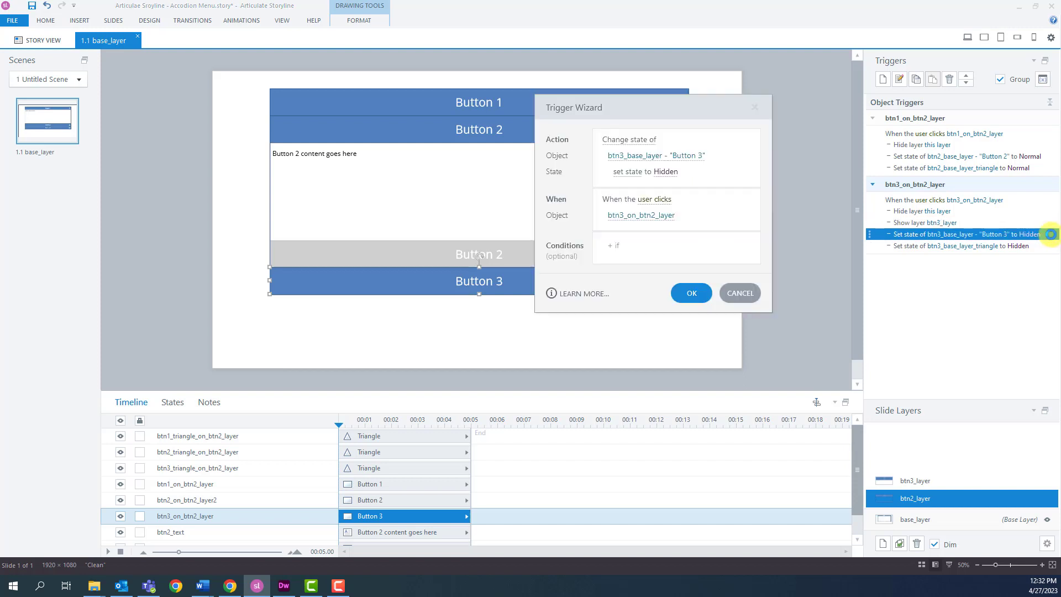
pyautogui.moveTo(671, 104); pyautogui.dragTo(626, 111)
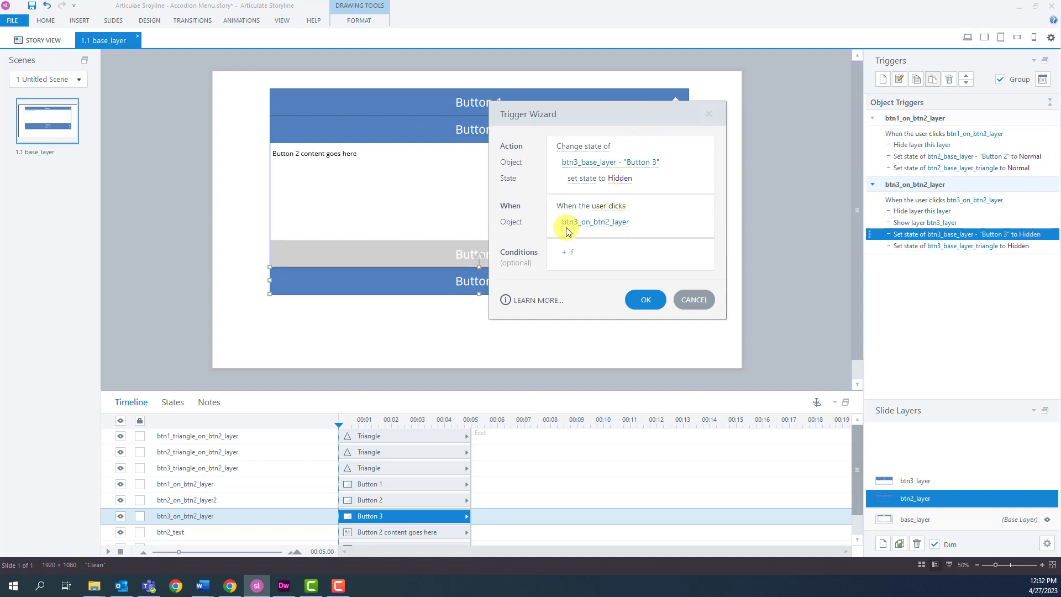
pyautogui.click(685, 304)
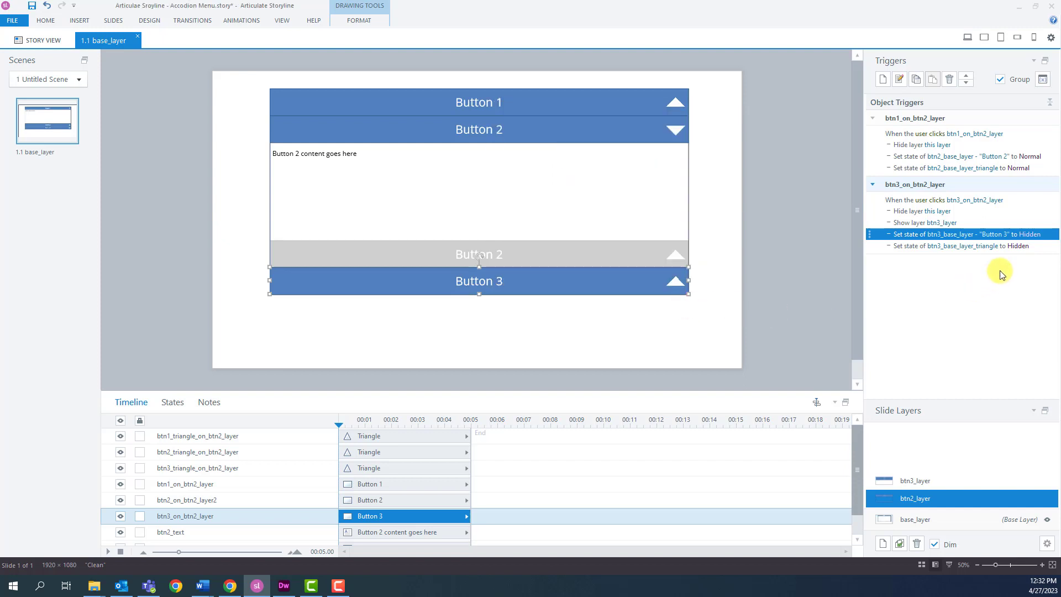
# Examine the trigger that sets btn3_base_layer_triangle to Hidden when btn3_on_btn2_layer is clicked, and view btn3_layer.
pyautogui.click(1038, 246)
pyautogui.doubleClick(1040, 249)
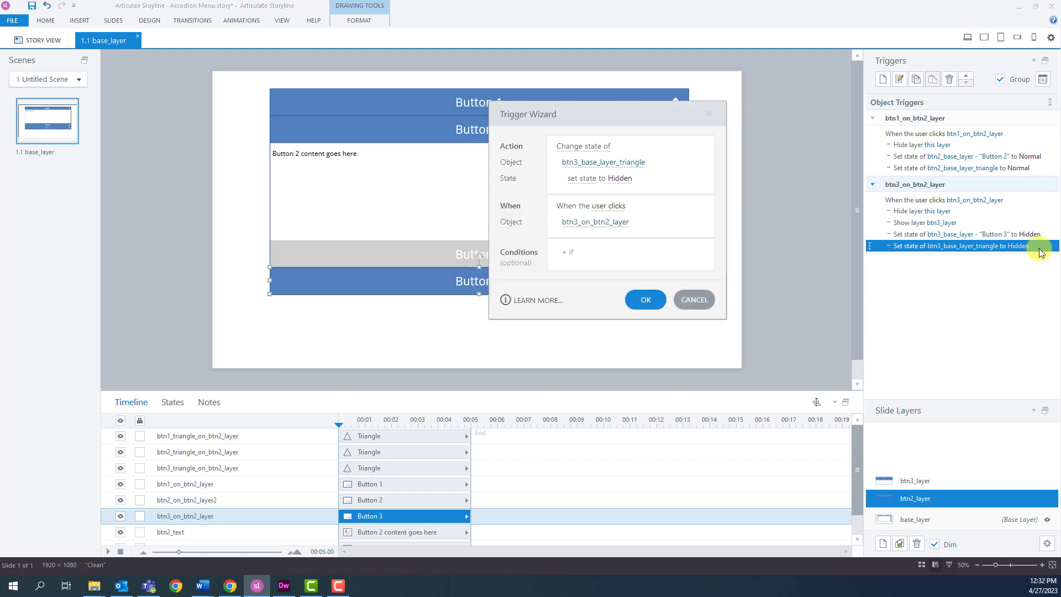
pyautogui.moveTo(609, 108); pyautogui.dragTo(600, 111)
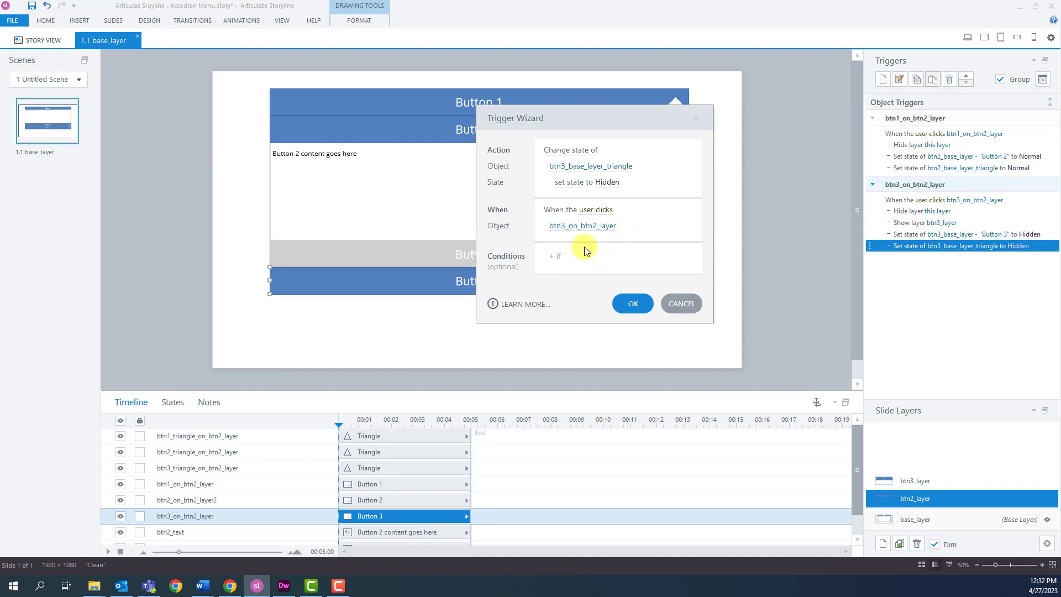
pyautogui.click(685, 305)
pyautogui.click(954, 480)
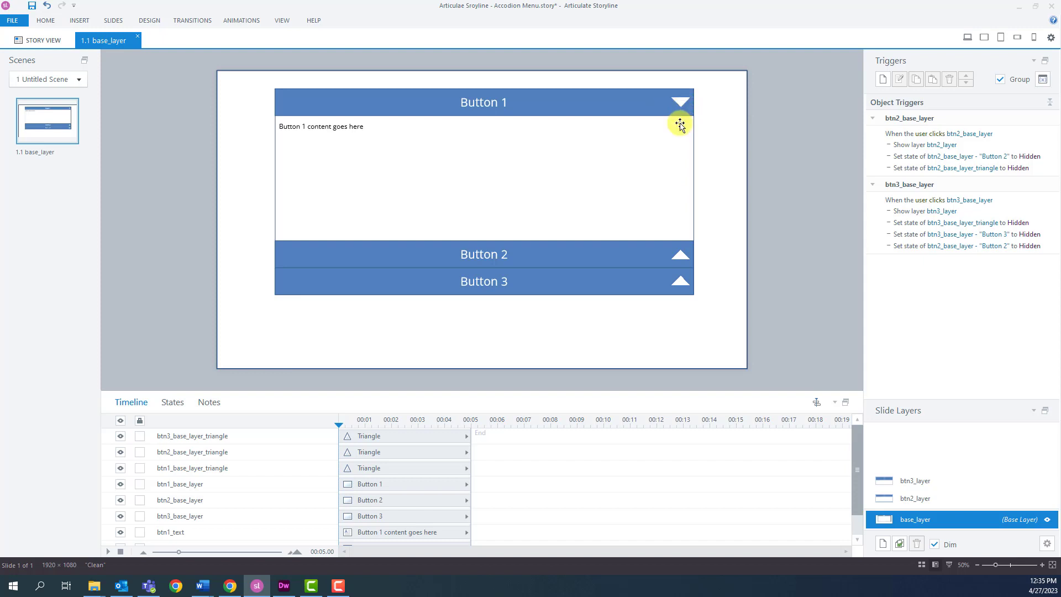
# Inspect the Normal and downward-pointing states of btn2_base_layer_triangle on the base layer, and return to the timeline.
pyautogui.click(168, 403)
pyautogui.click(682, 257)
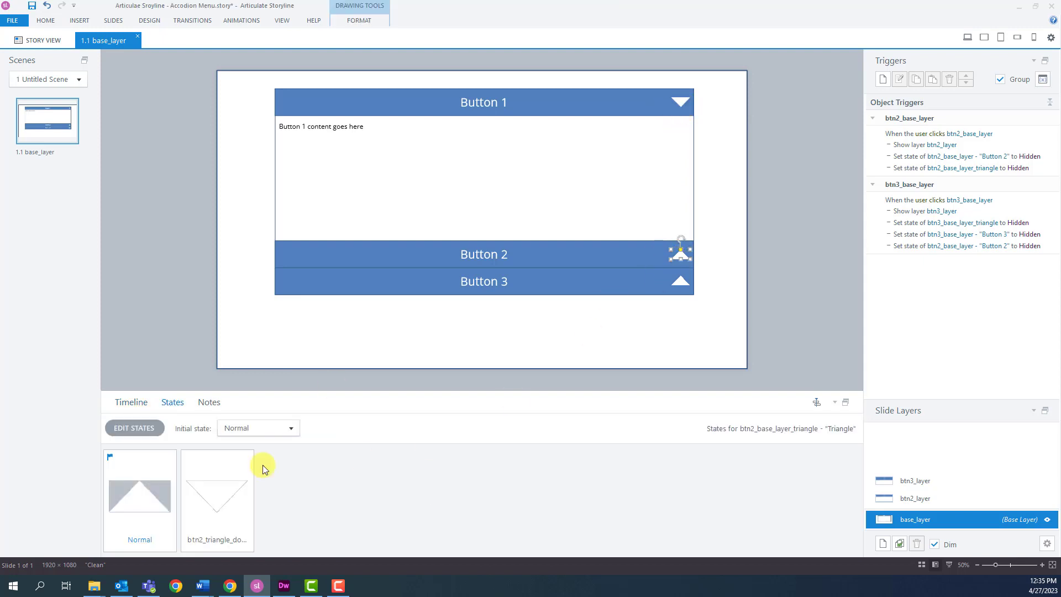
pyautogui.click(143, 426)
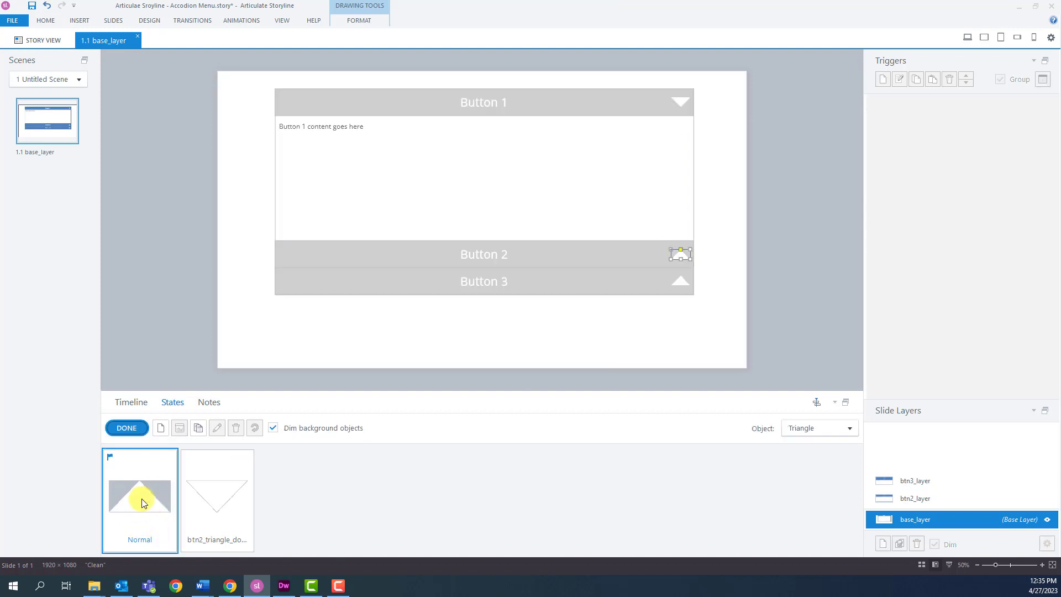
pyautogui.click(216, 494)
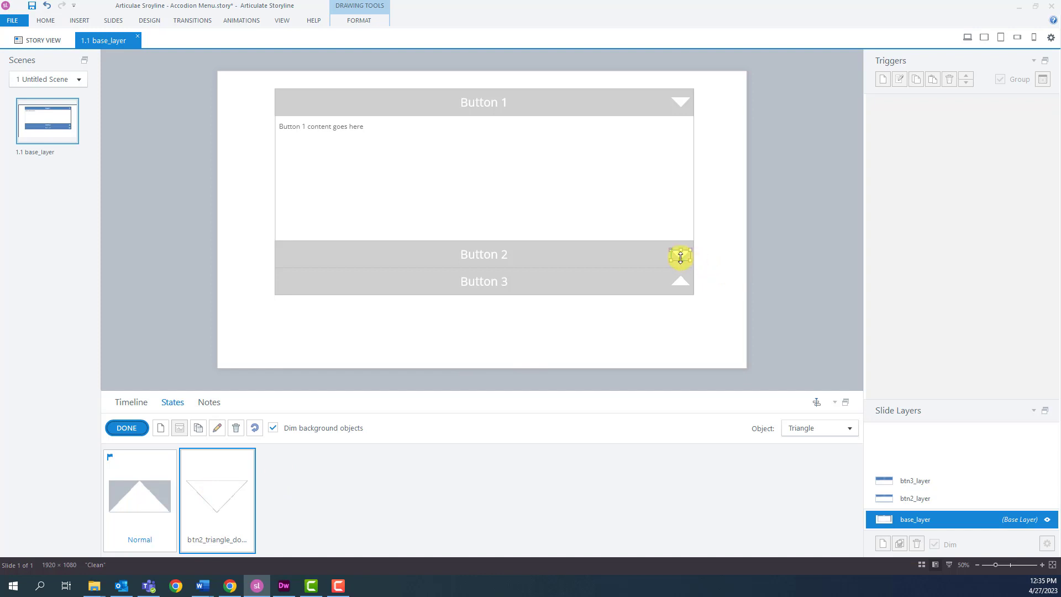
pyautogui.click(135, 429)
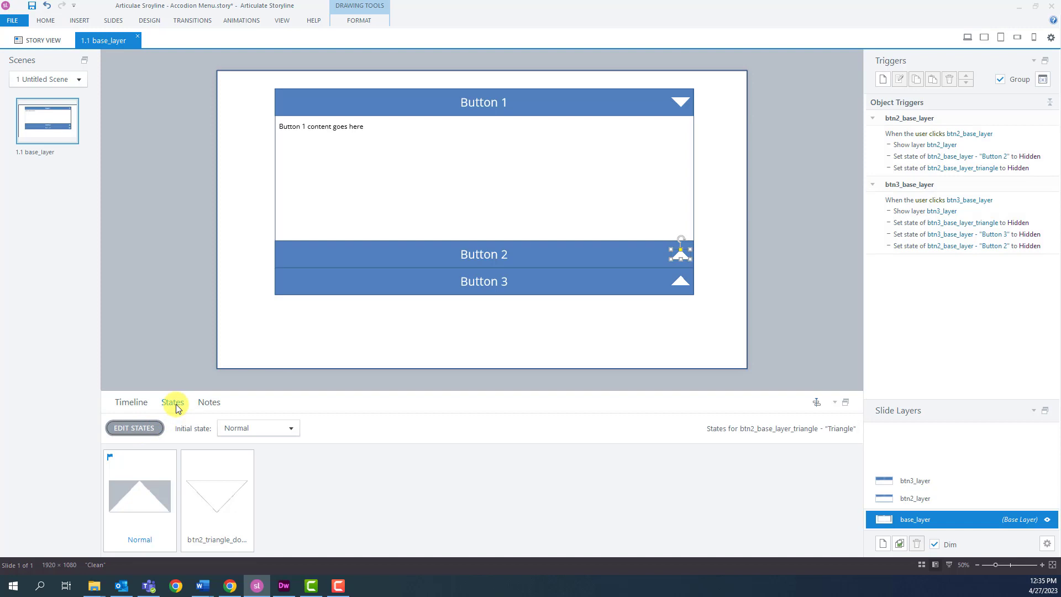
pyautogui.click(135, 404)
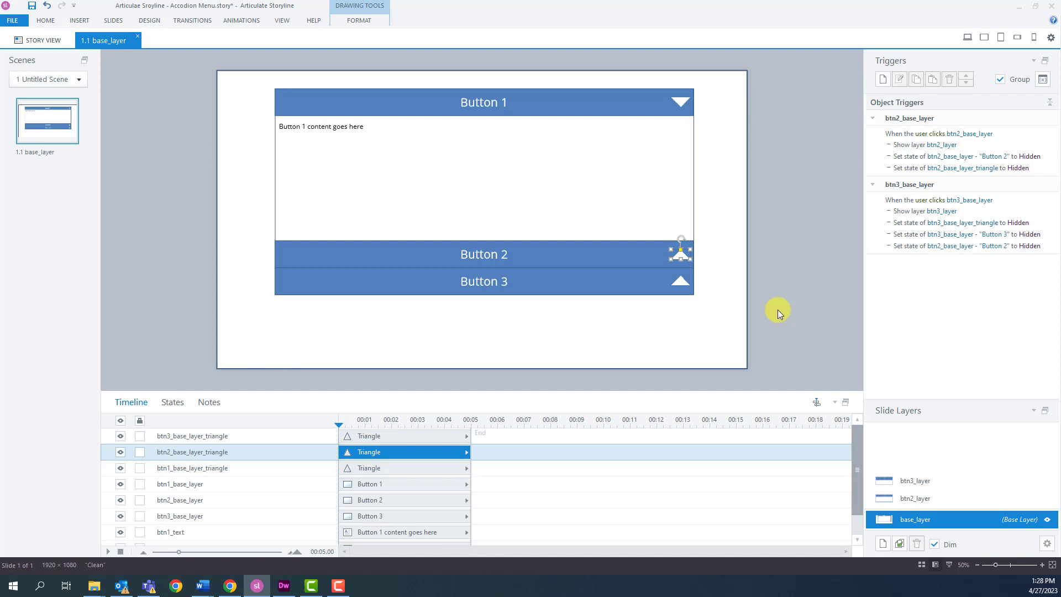
# Check the initial states of btn1_base_layer_triangle and btn2_base_layer_triangle on the base layer.
pyautogui.click(679, 100)
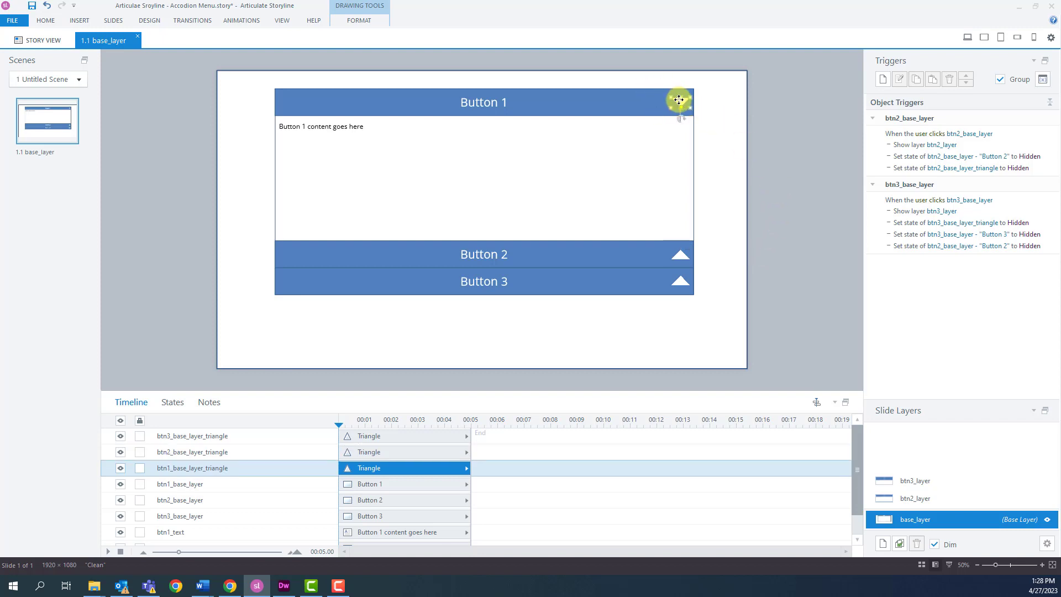
pyautogui.click(186, 406)
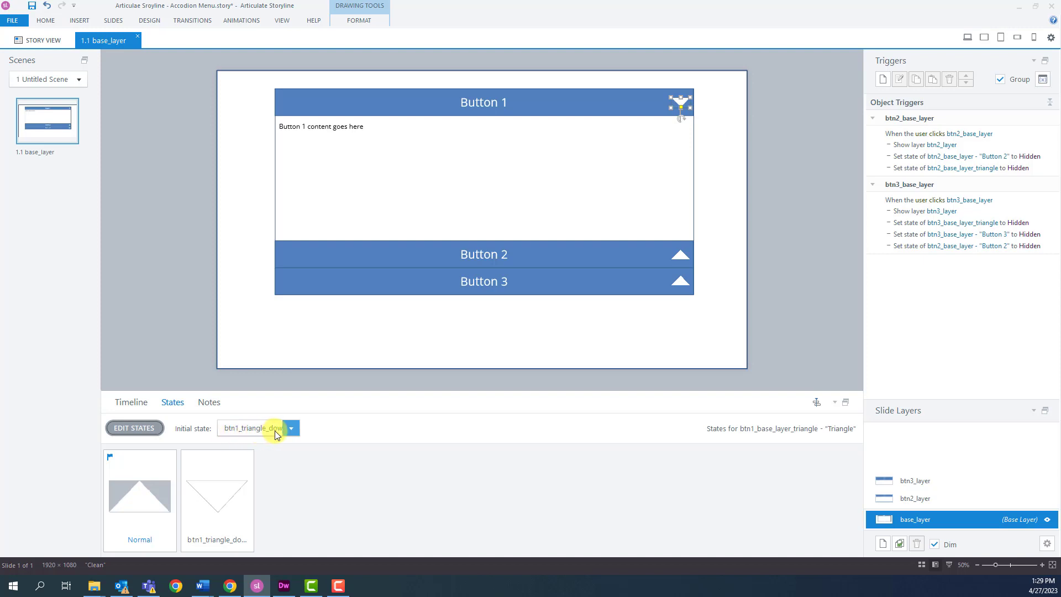
pyautogui.click(682, 258)
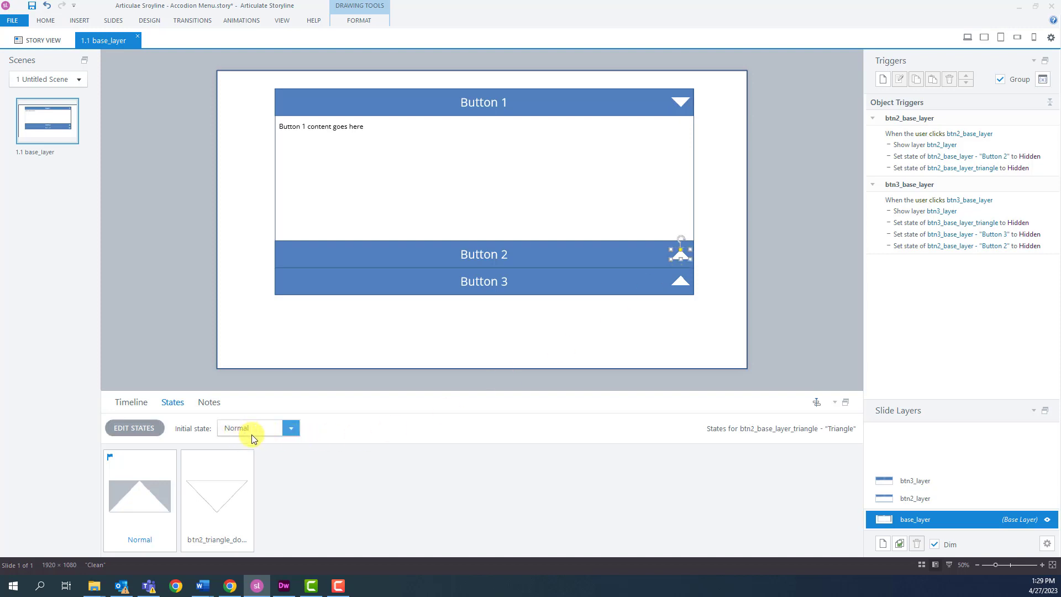
# On btn2_layer, check the initial states of btn1_triangle_on_btn2_layer and btn2_triangle_on_btn2_layer.
pyautogui.click(942, 498)
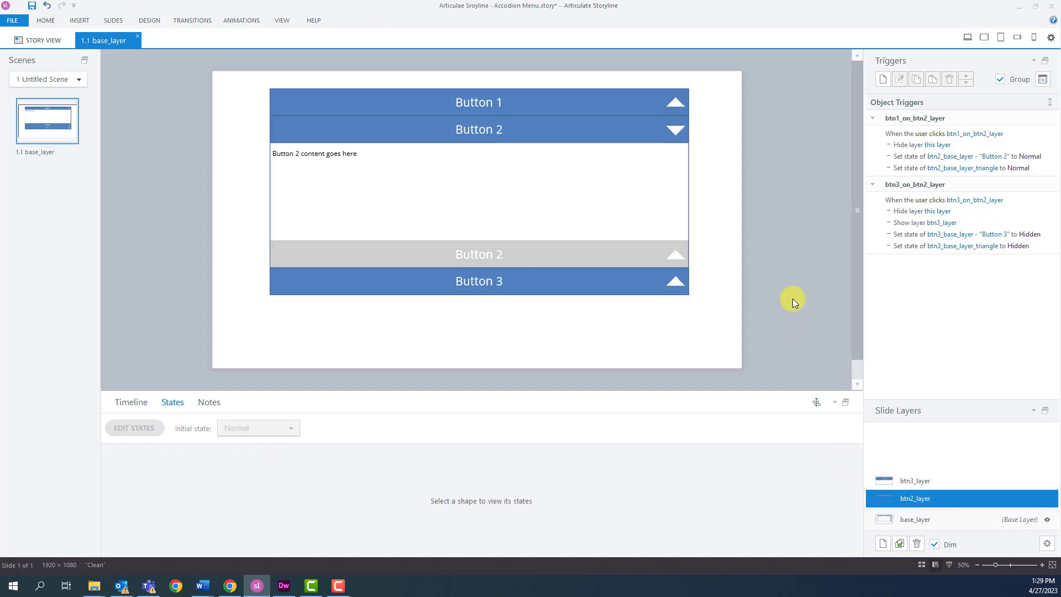
pyautogui.click(680, 104)
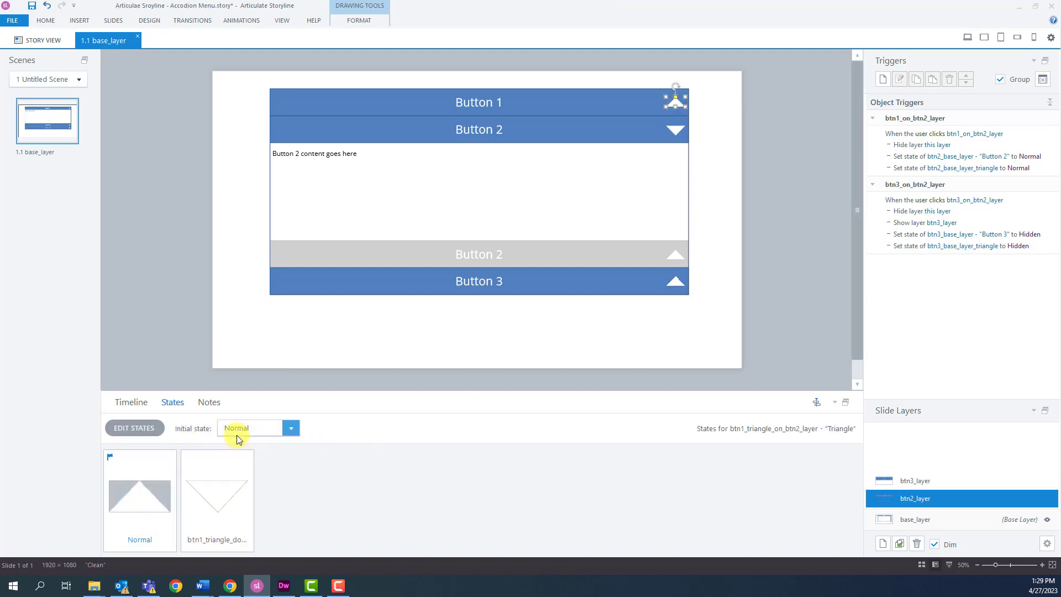
pyautogui.press('Tab')
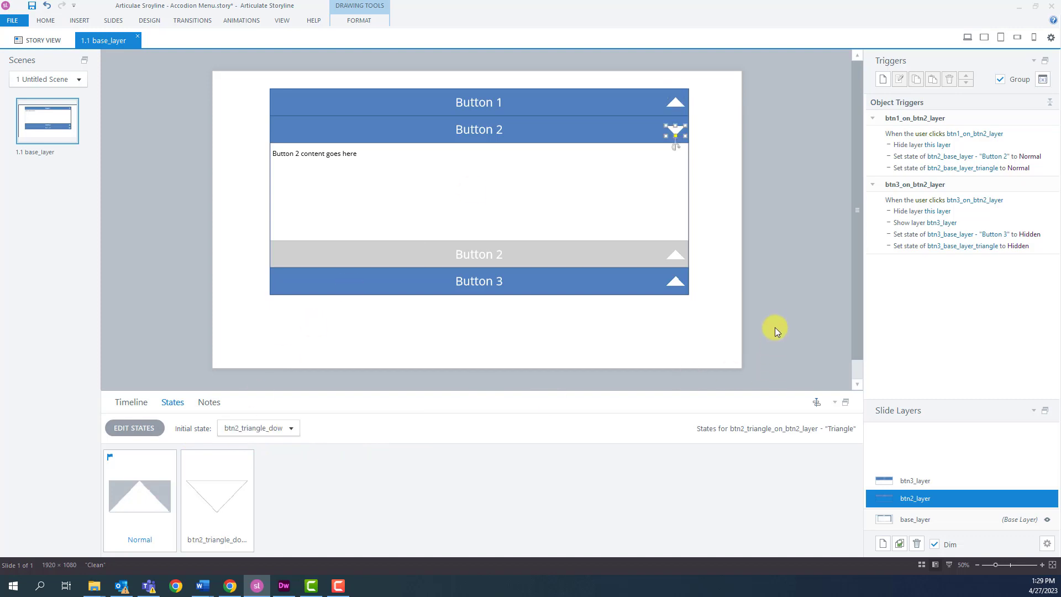